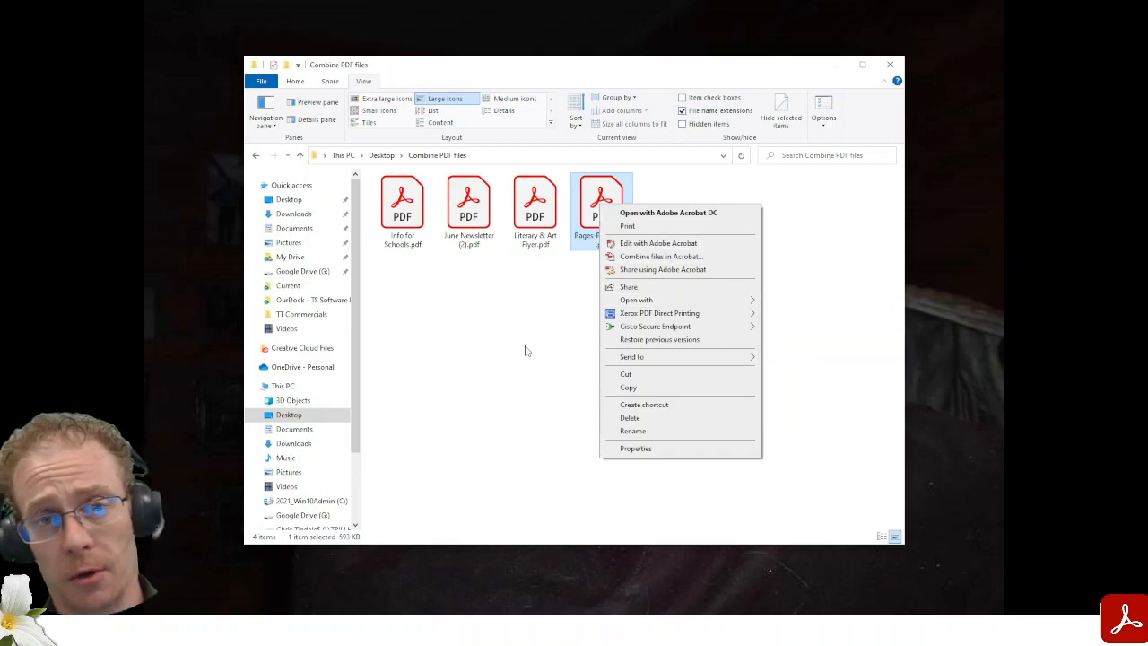
Step: Launch Adobe Acrobat DC and maximize its window
left_click(526, 351)
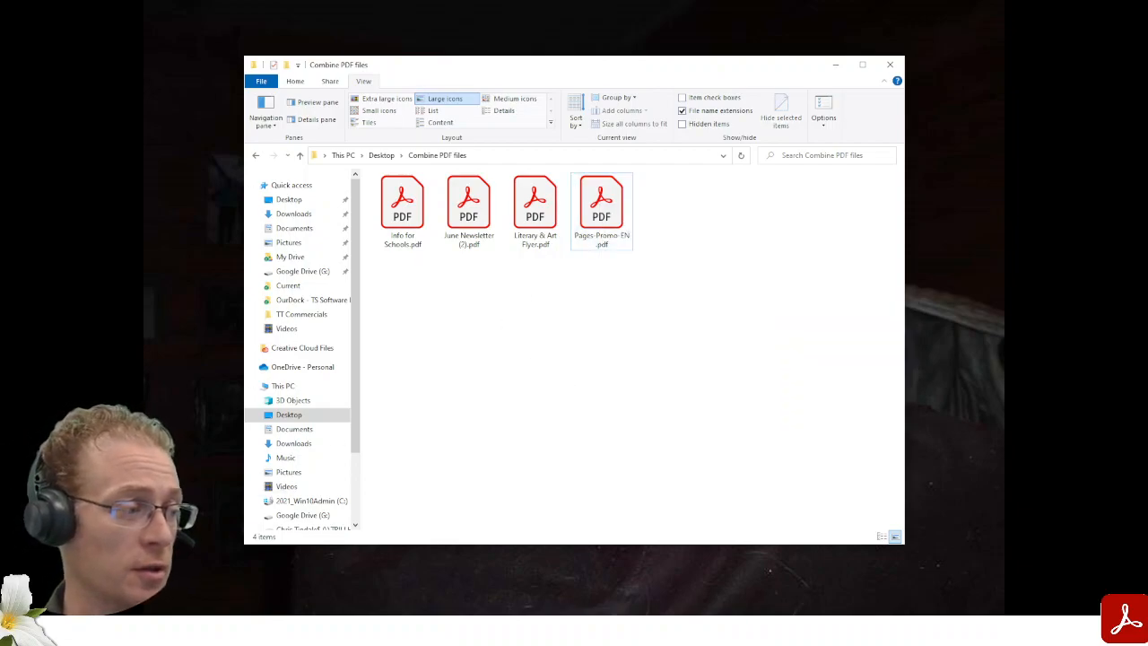
key("super")
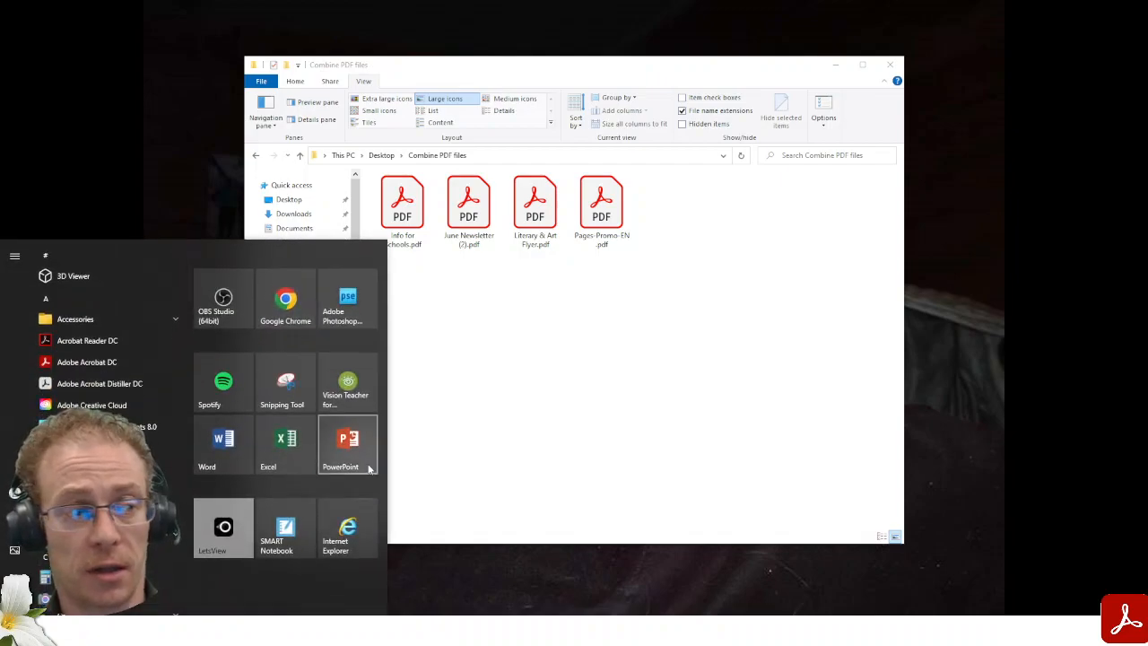
left_click(84, 362)
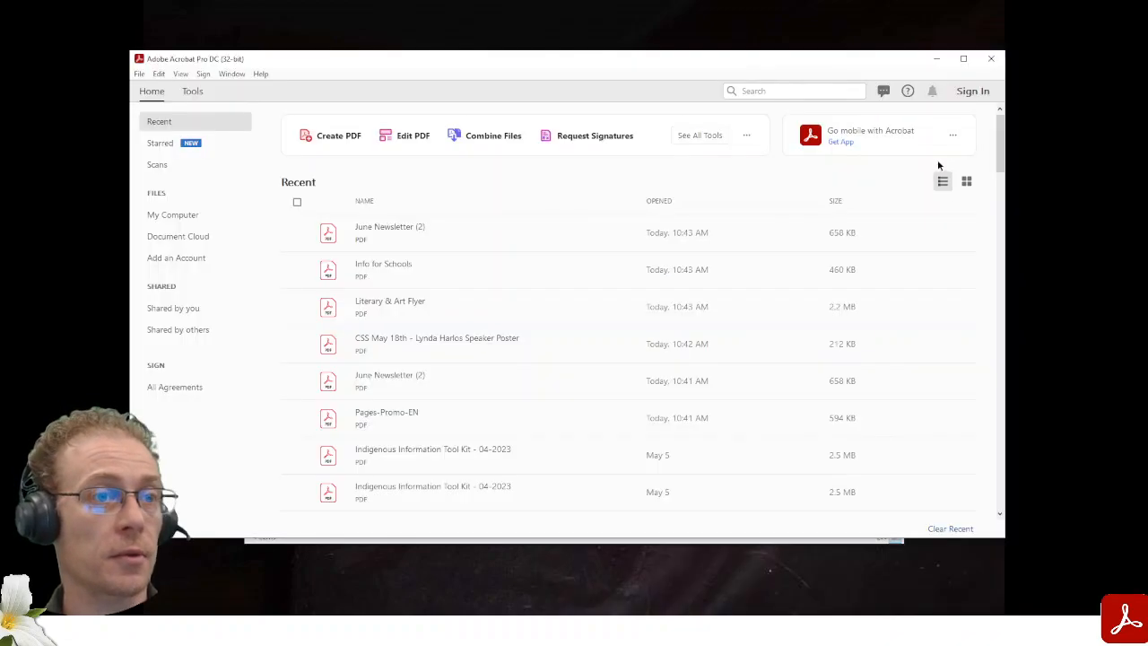
left_click(963, 58)
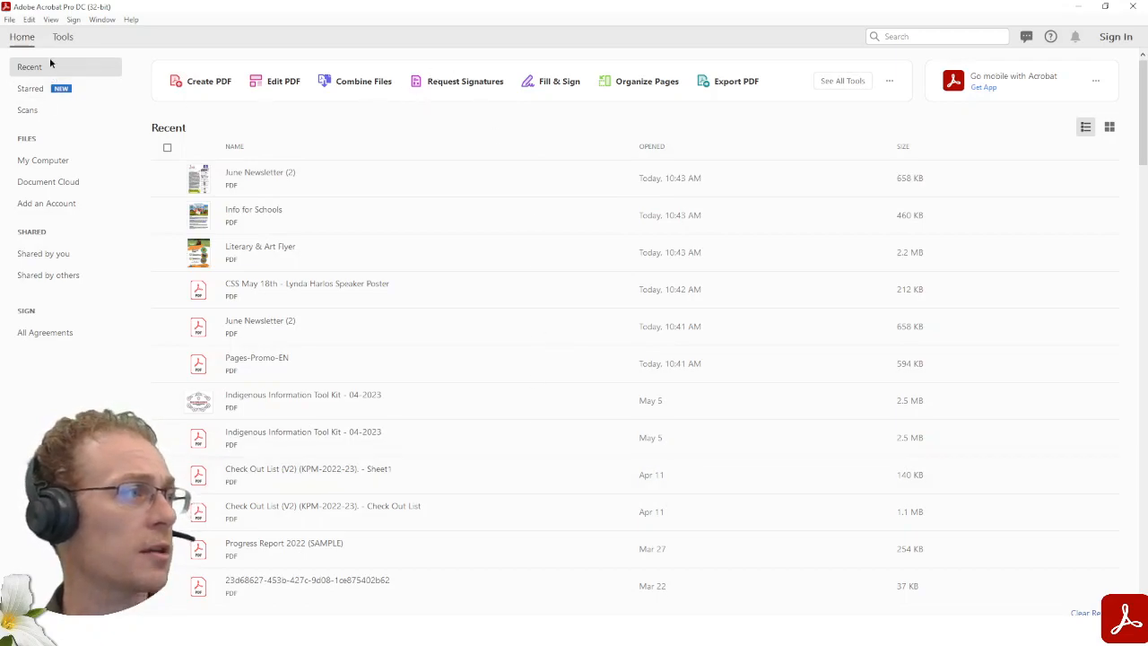
left_click(43, 163)
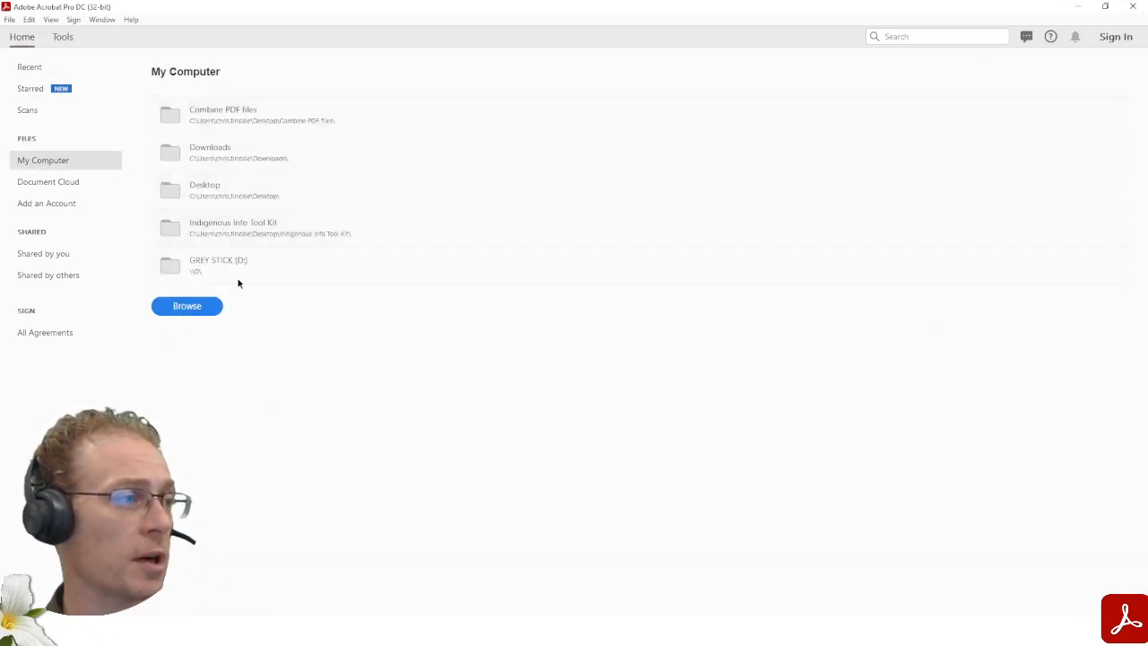
left_click(218, 110)
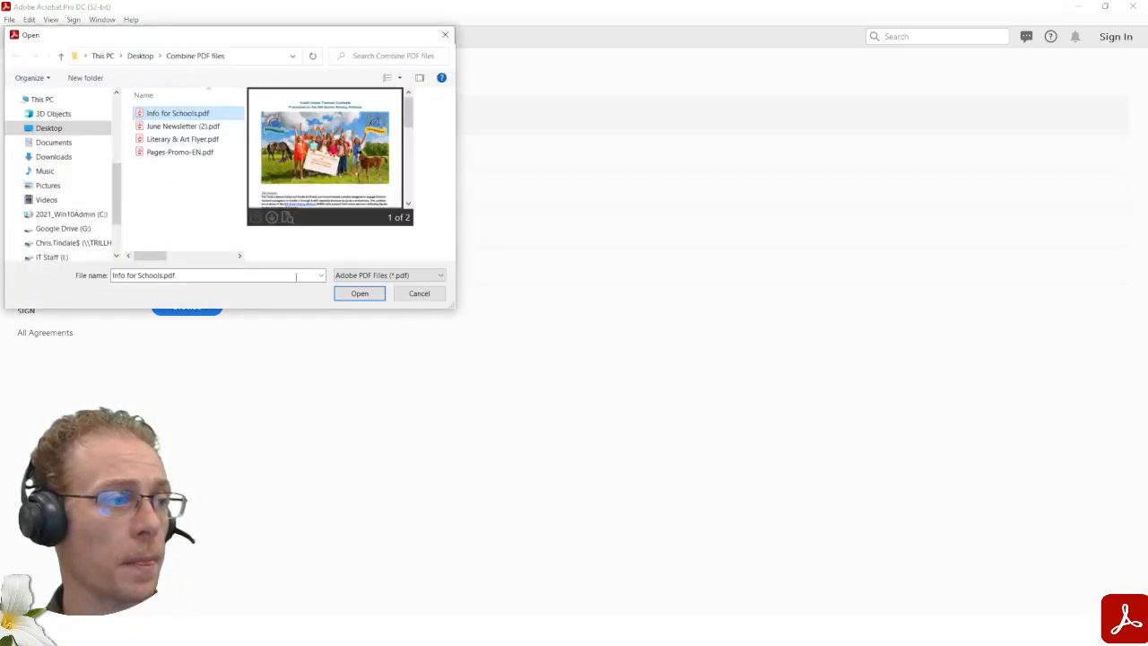
left_click(440, 294)
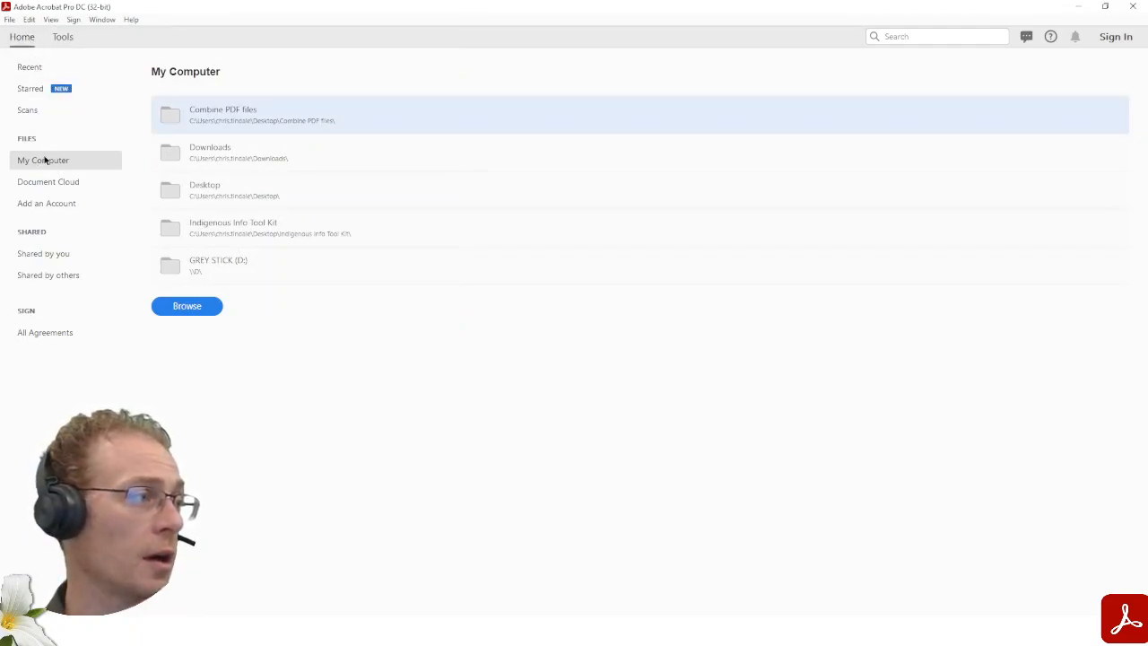
Step: Remove the Combine Files shortcut from the quick tools list and open the Combine Files tool
left_click(63, 38)
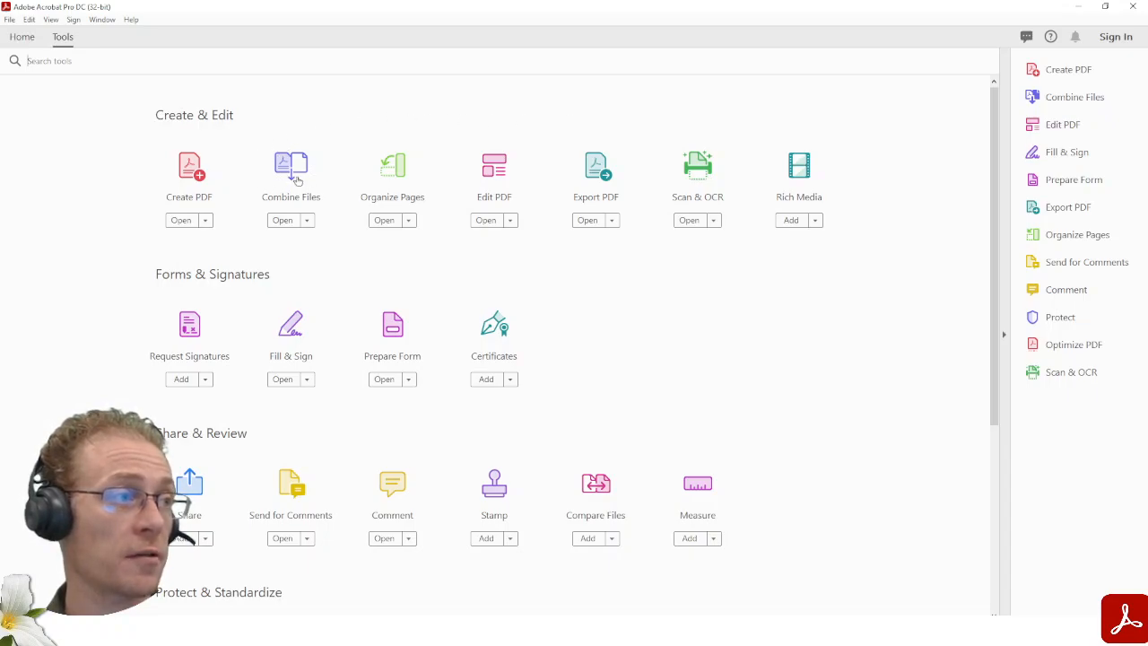
left_click(1130, 99)
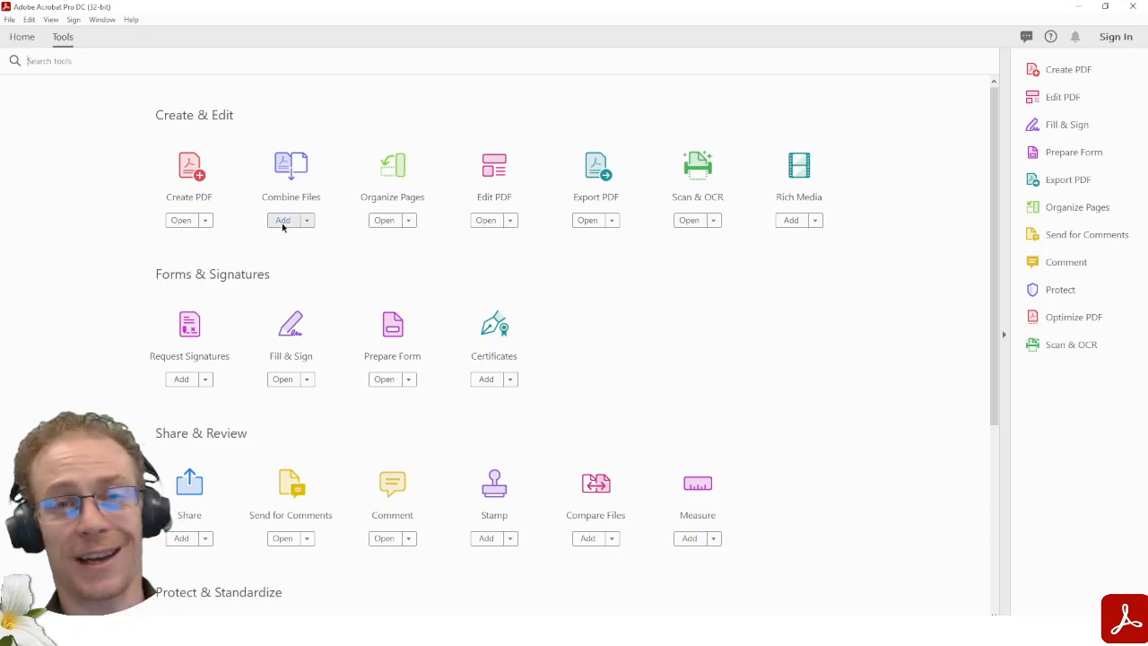
scroll(213, 343, "down", 4)
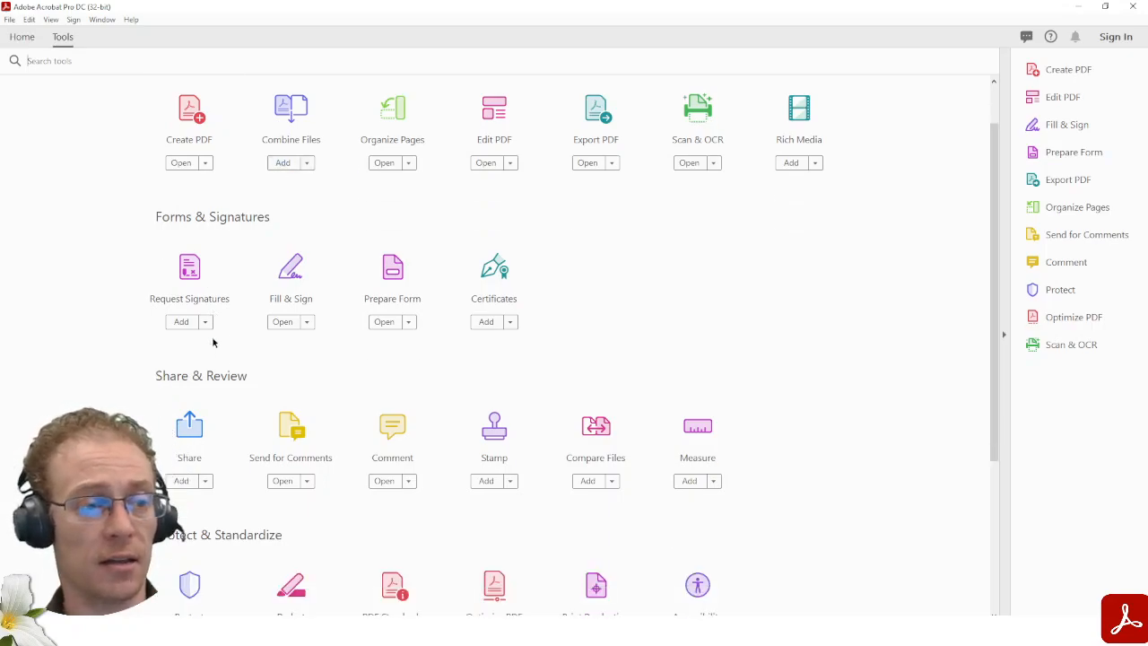
scroll(214, 351, "down", 2)
scroll(214, 350, "up", 6)
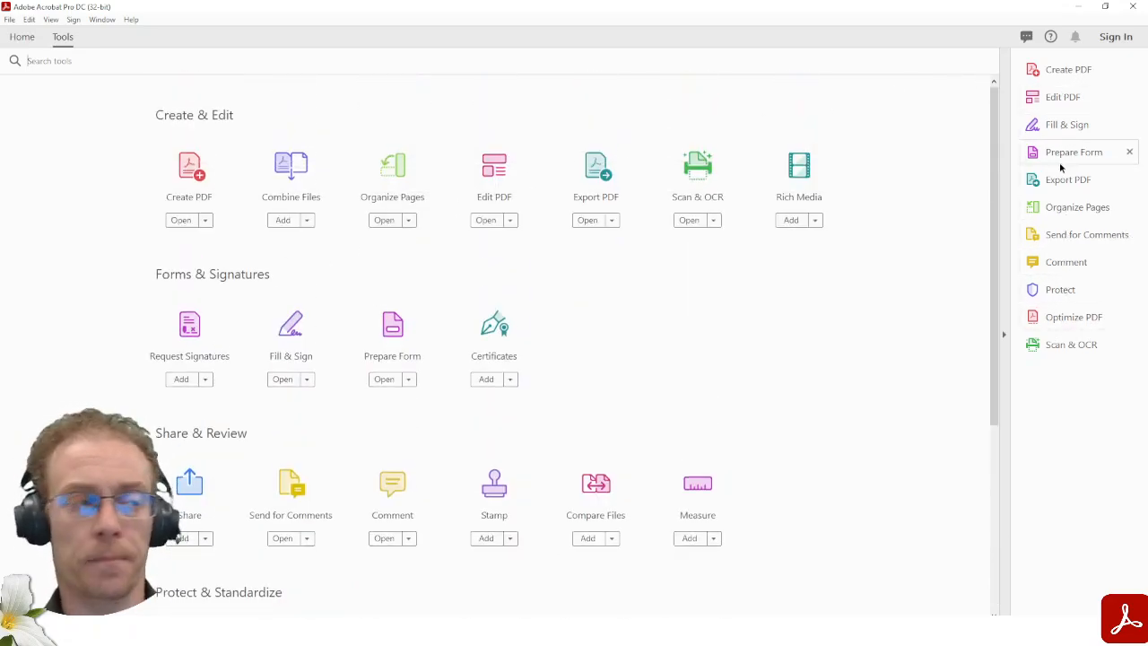
left_click(289, 166)
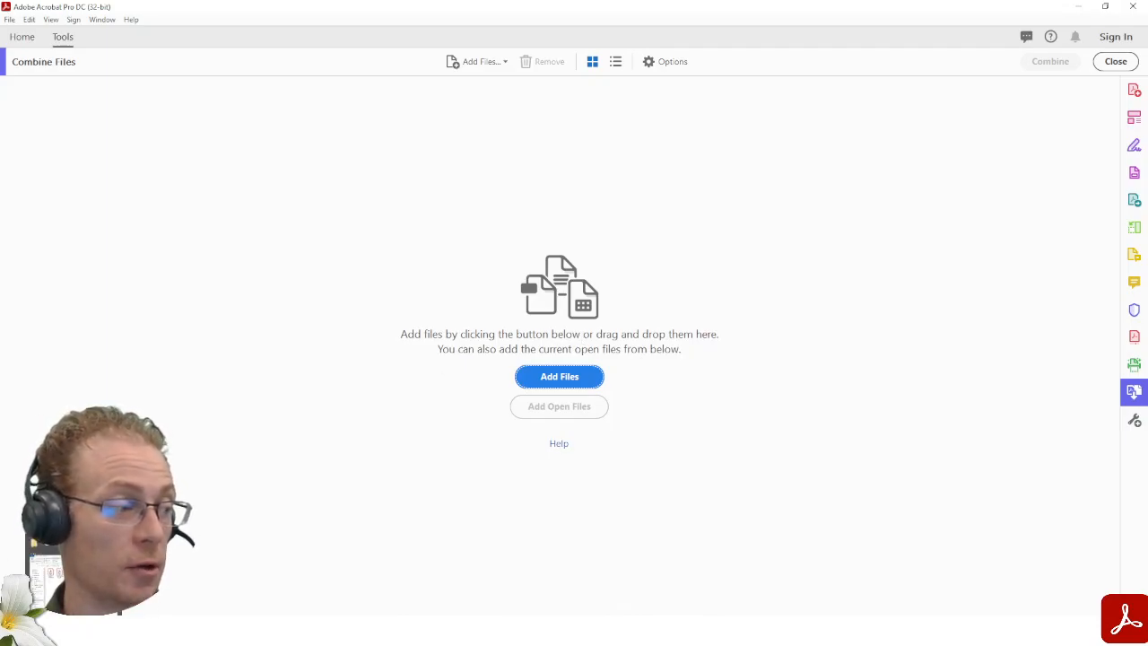
left_click(71, 576)
left_click_drag(541, 71, 952, 147)
left_click_drag(1040, 381, 883, 401)
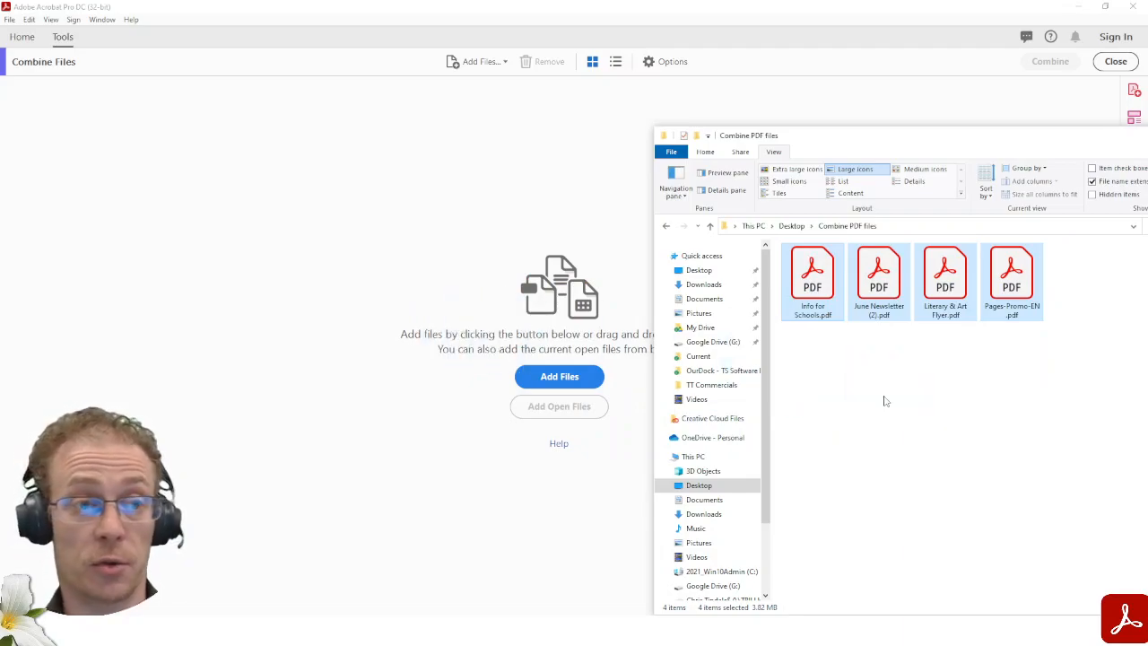
left_click(576, 343)
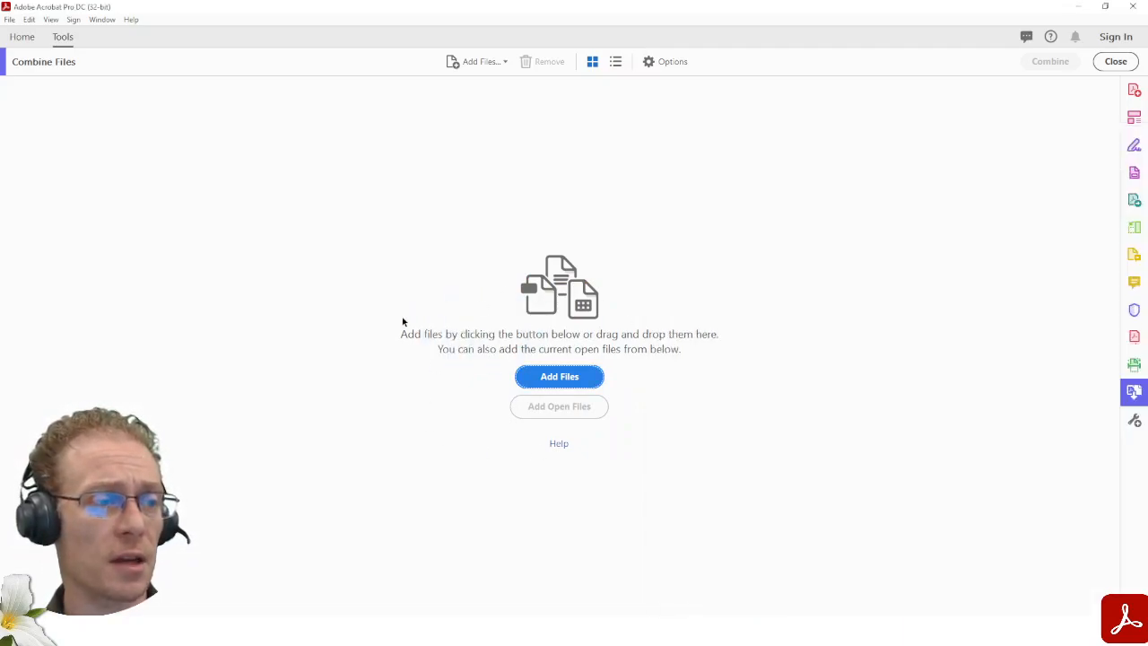
Step: Start adding files to the combination and browse to the Combine PDF files folder on the Desktop
left_click(576, 374)
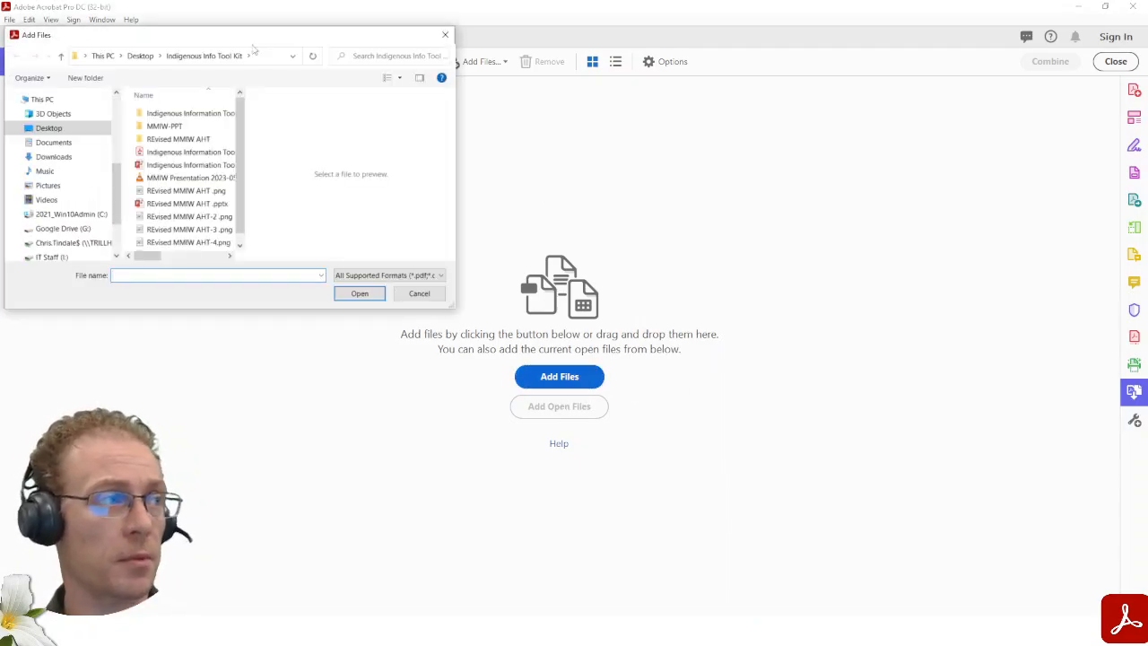
left_click(60, 132)
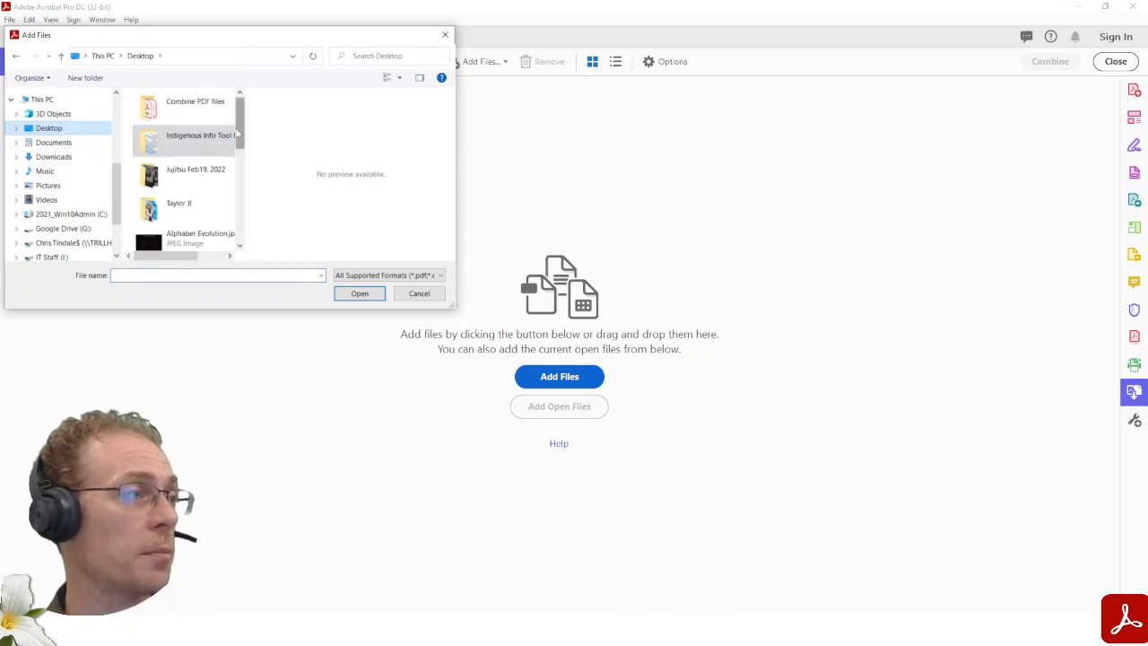
double_click(206, 111)
left_click_drag(208, 156, 159, 114)
left_click(180, 190)
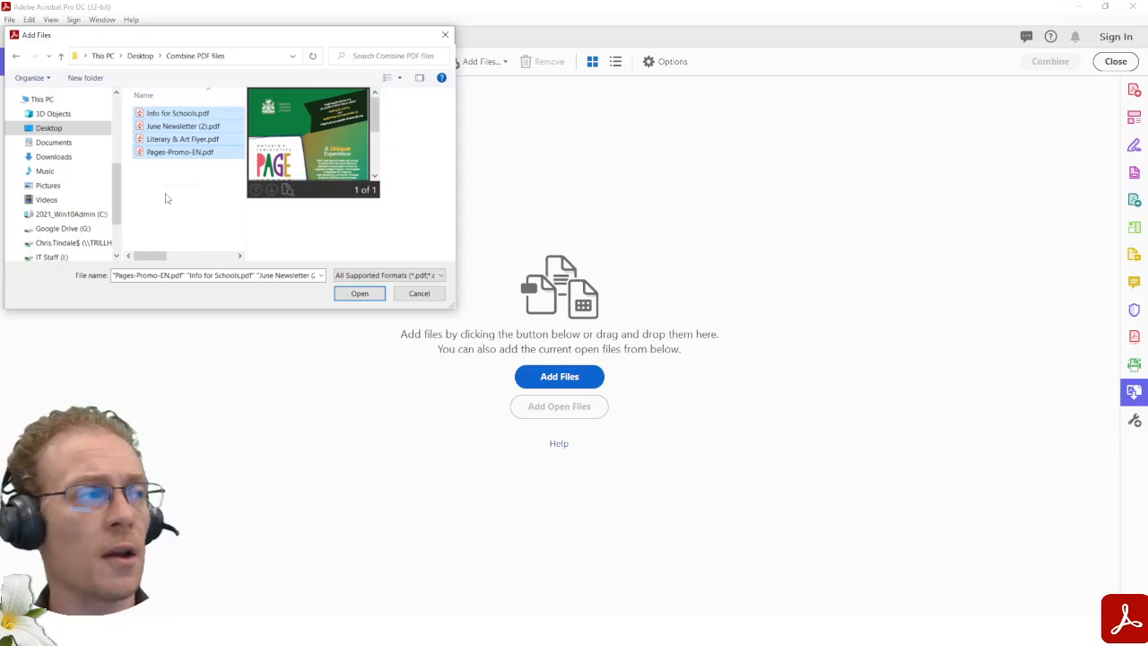
left_click(180, 197)
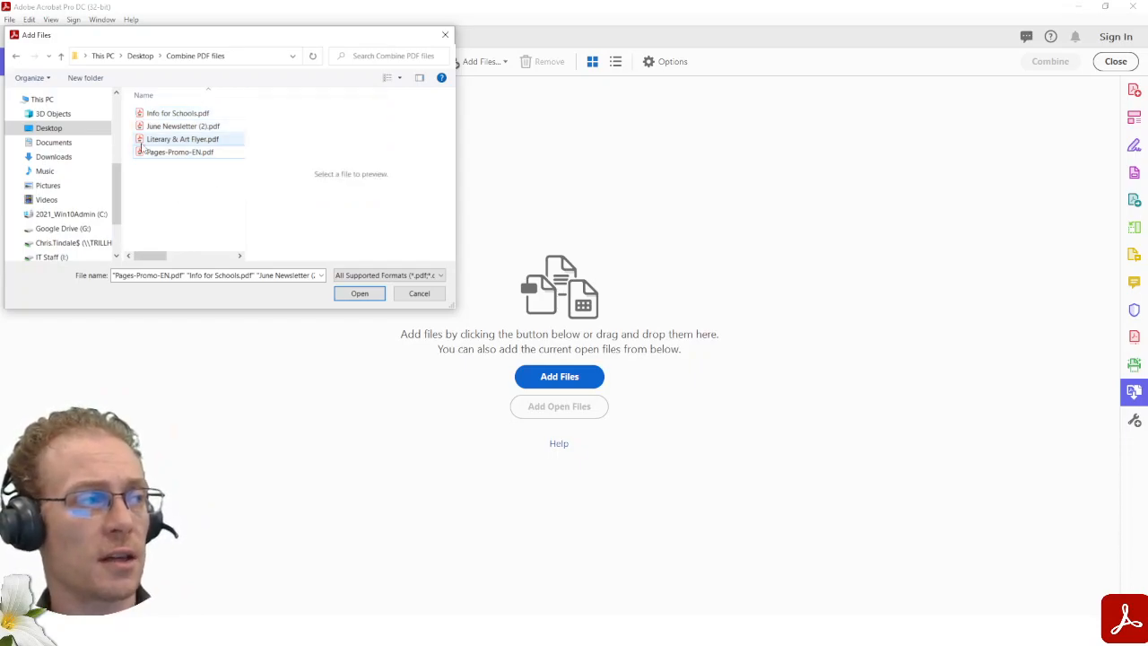
left_click(197, 153)
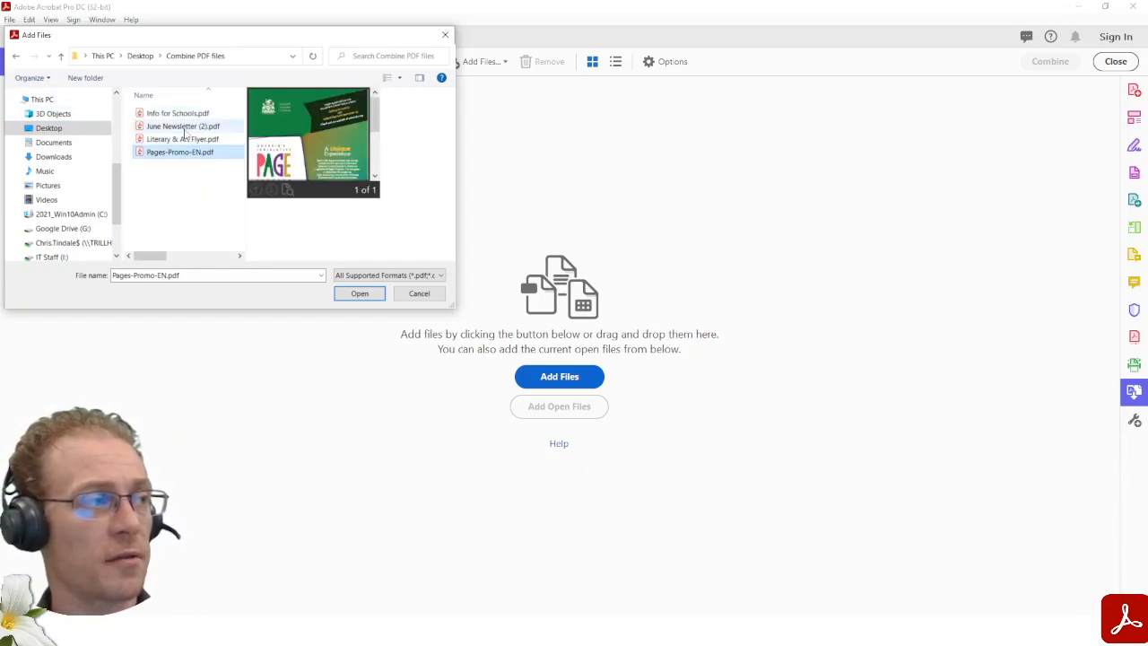
left_click(184, 128, "ctrl")
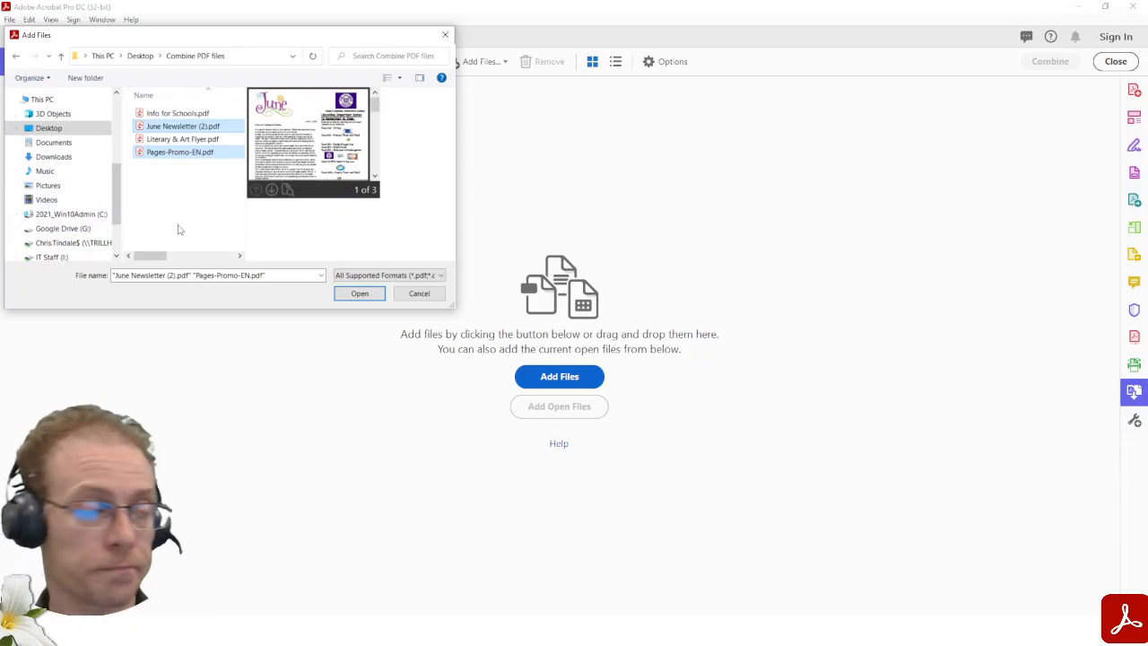
left_click(159, 196)
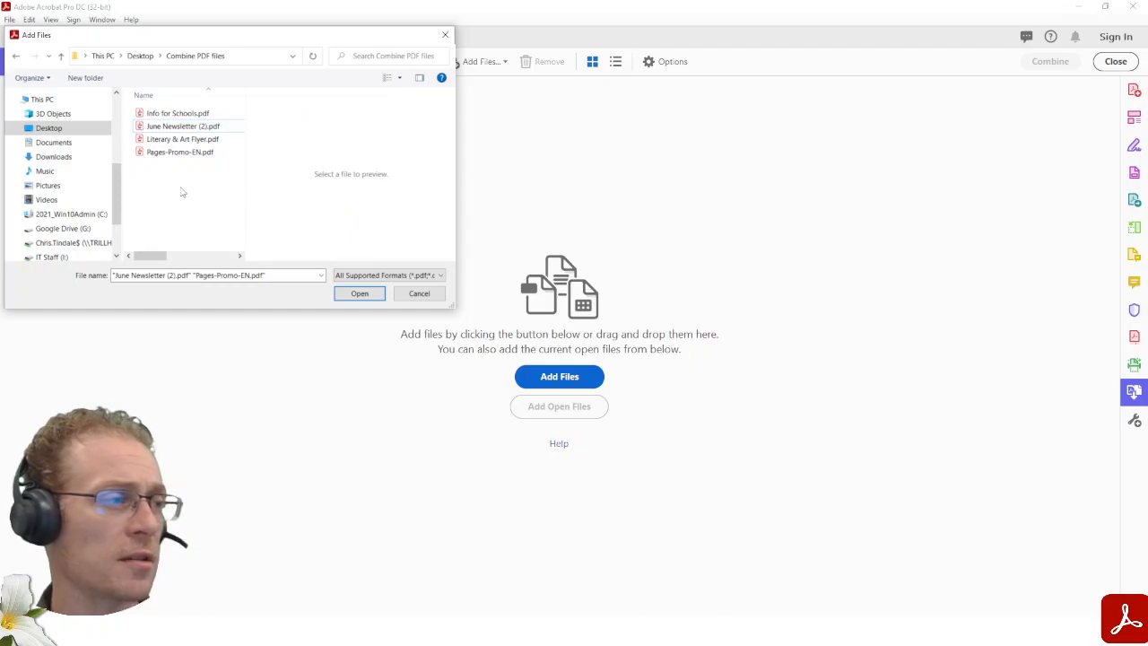
Step: Add all four PDFs in the Combine PDF files folder to the combination
left_click_drag(182, 189, 172, 102)
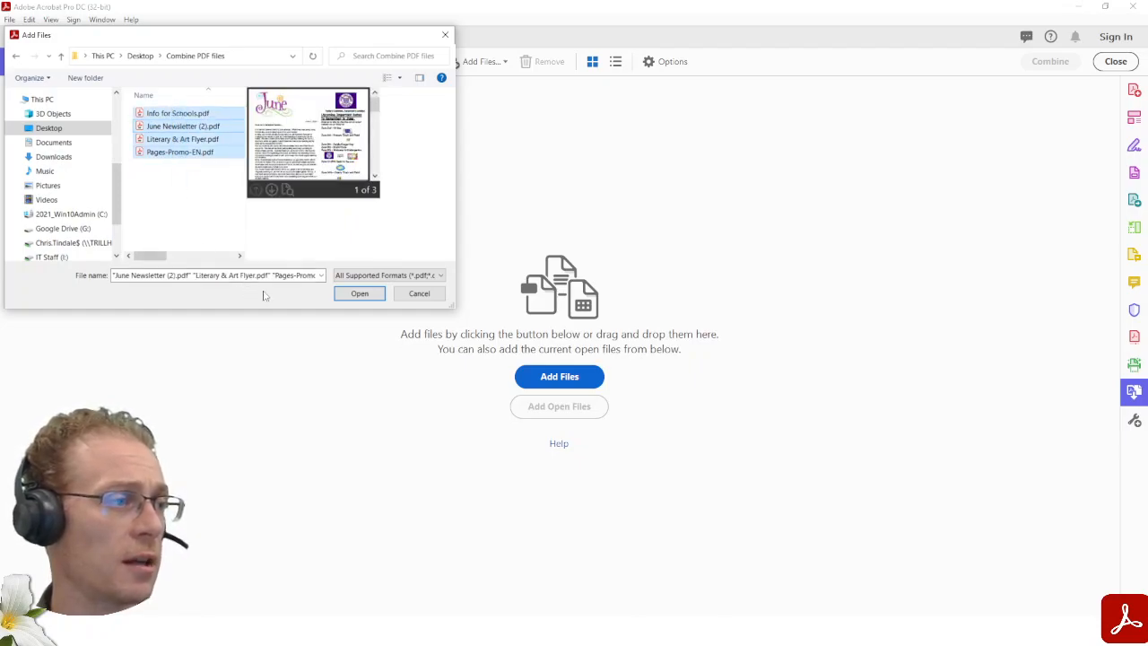
left_click(358, 296)
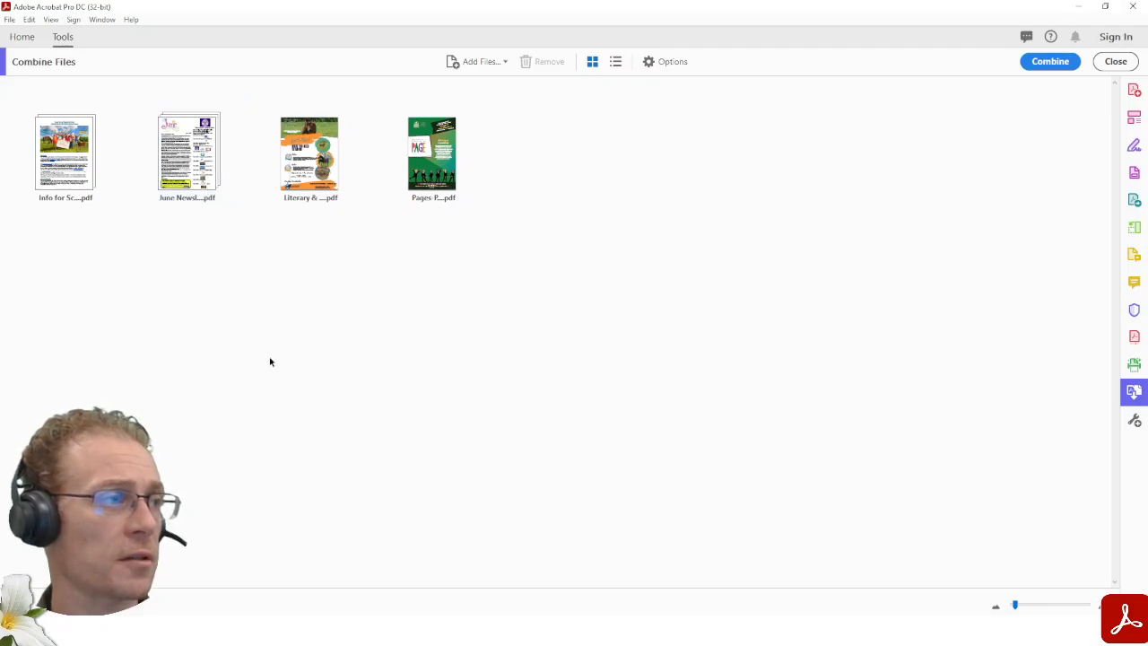
Step: Expand the June Newsletter file to view its individual pages and collapse it again
mouse_move(188, 170)
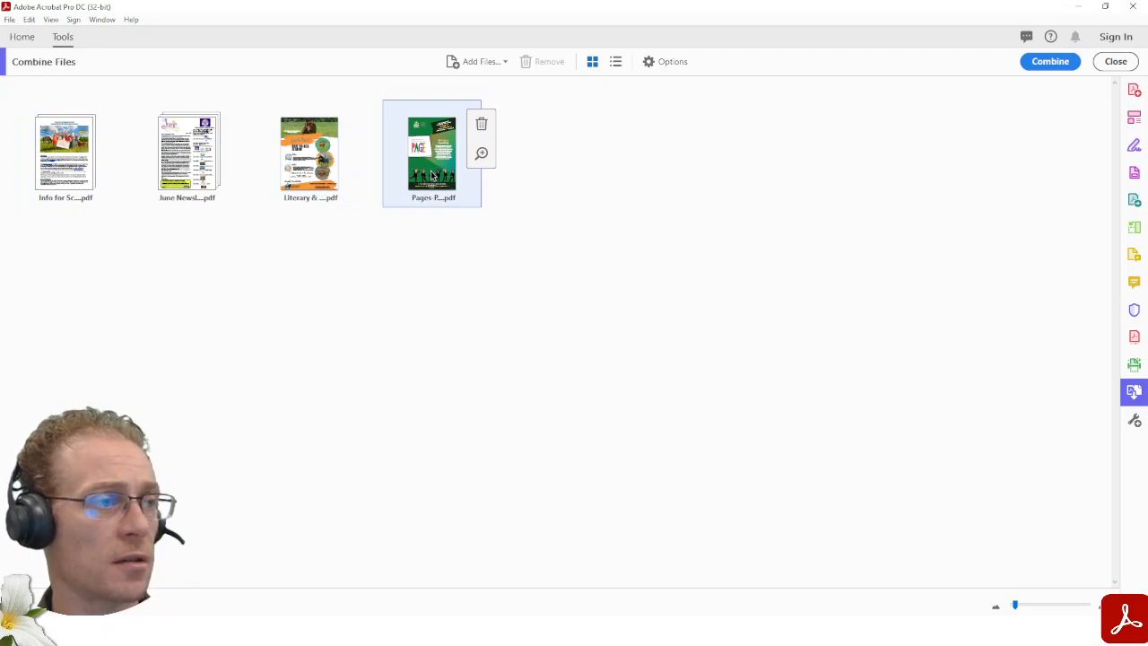
mouse_move(203, 204)
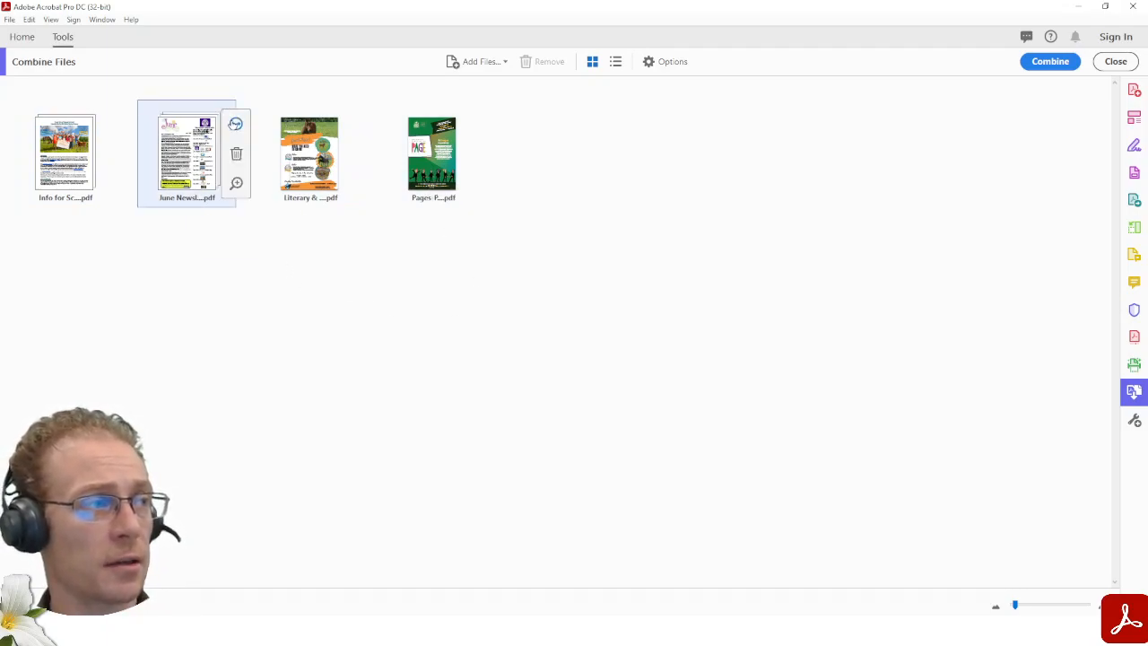
left_click(236, 124)
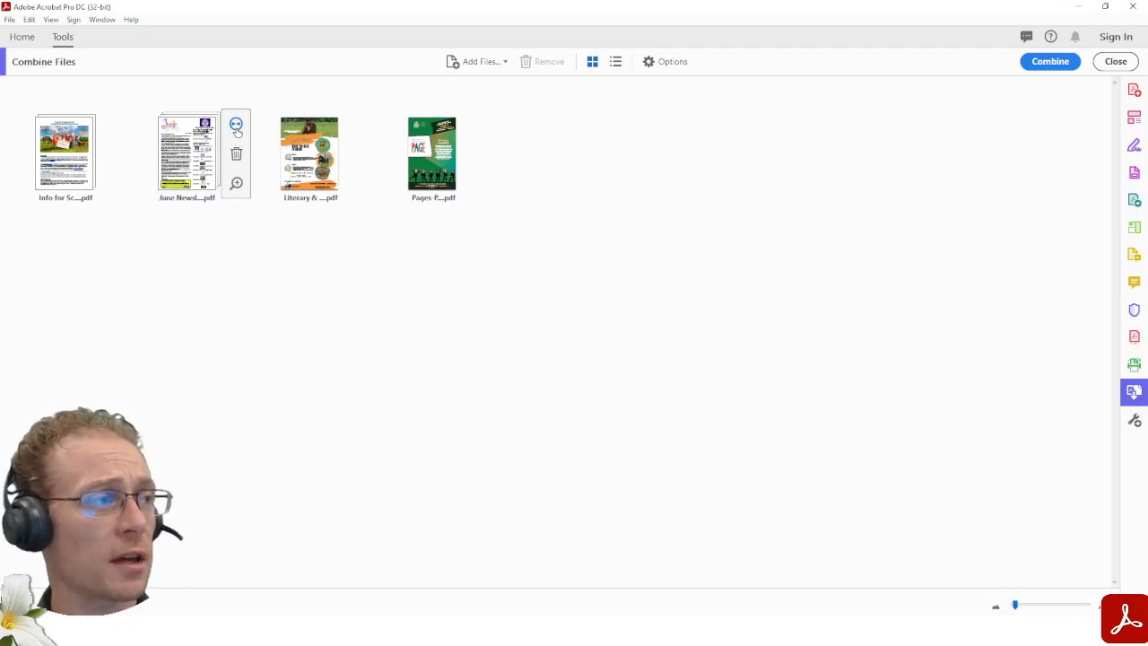
left_click(231, 124)
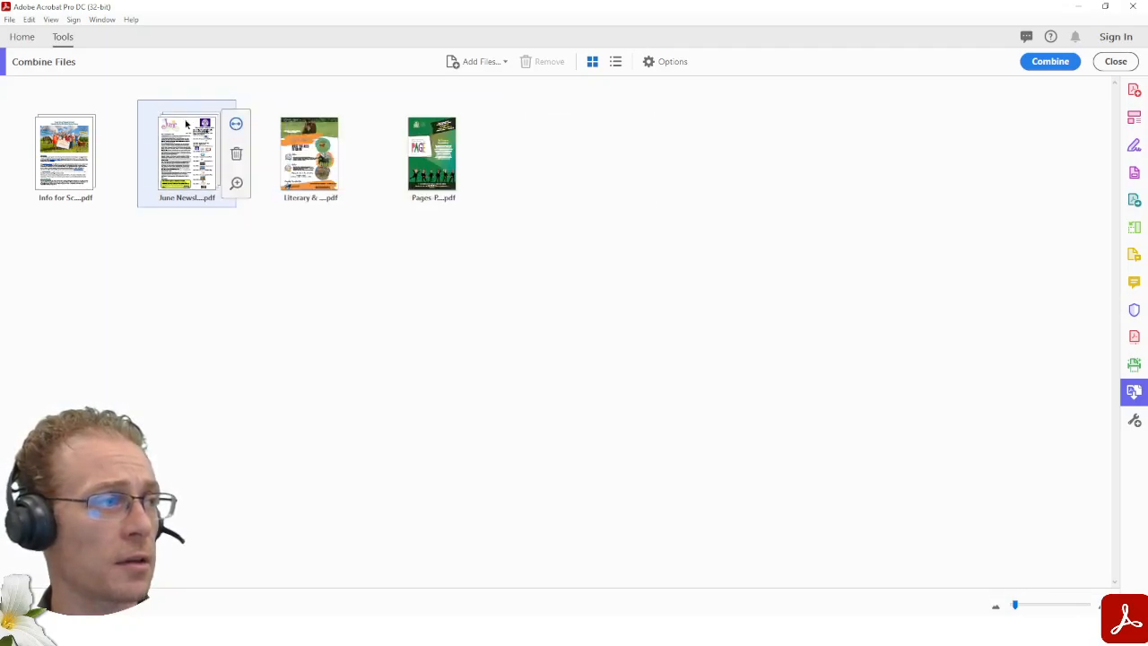
Step: Reorder the files as June Newsletter, Pages-Promo-EN, Info for Schools, and Literary & Art Flyer
left_click_drag(65, 148, 237, 145)
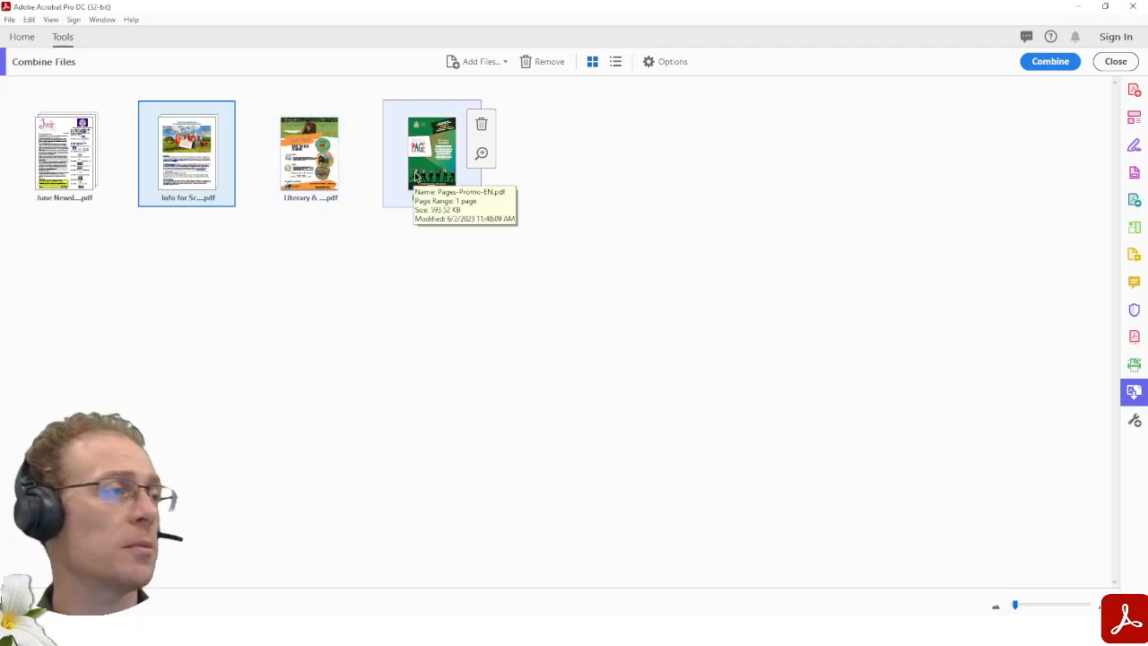
left_click_drag(431, 141, 140, 126)
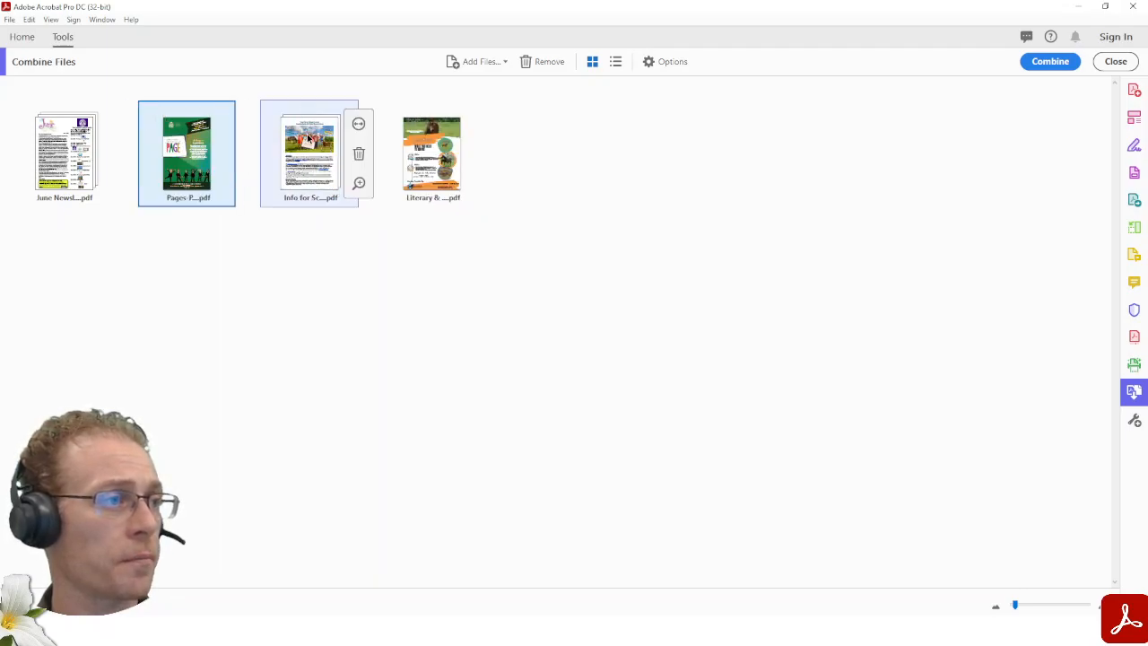
Step: Expand the Info for Schools file and delete its second page
mouse_move(329, 126)
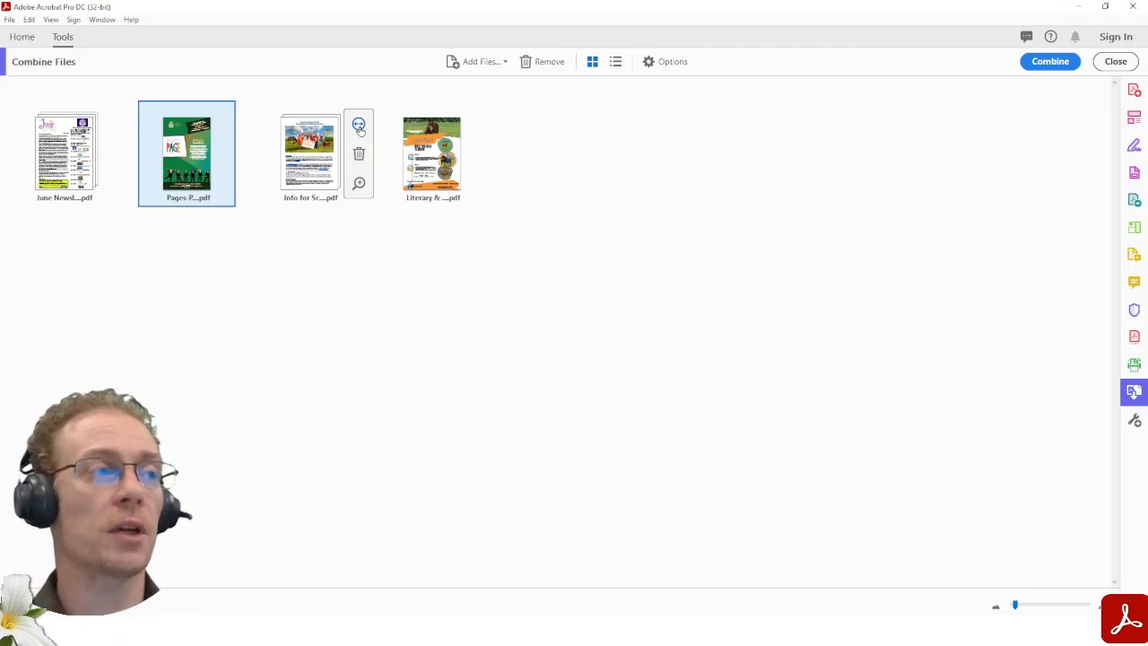
left_click(358, 127)
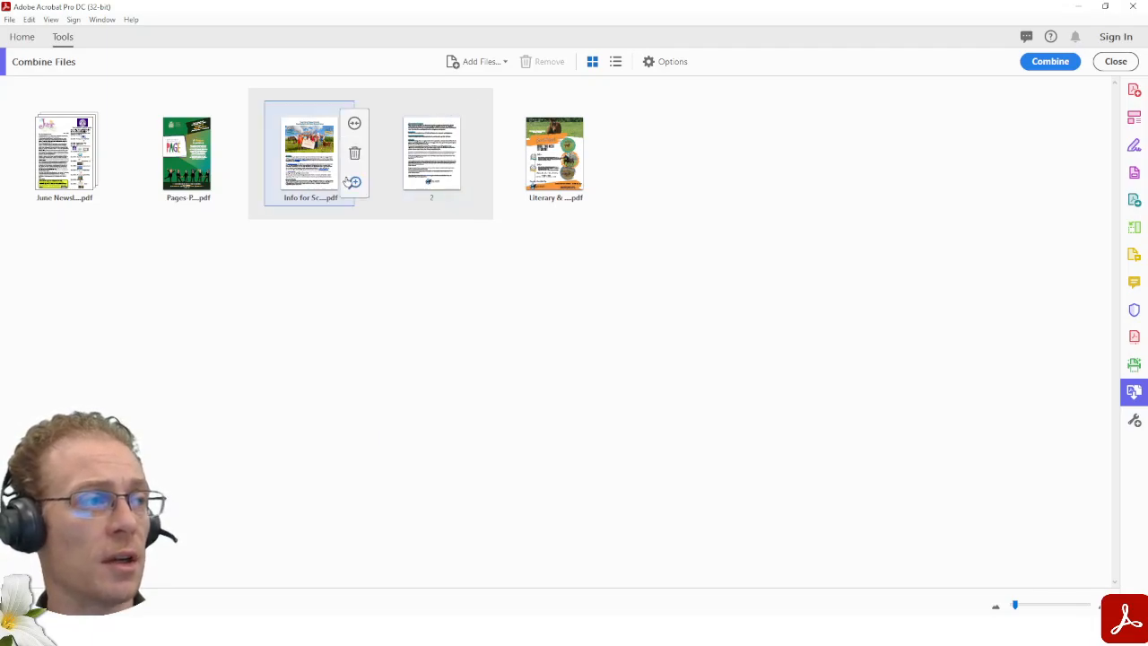
left_click(479, 124)
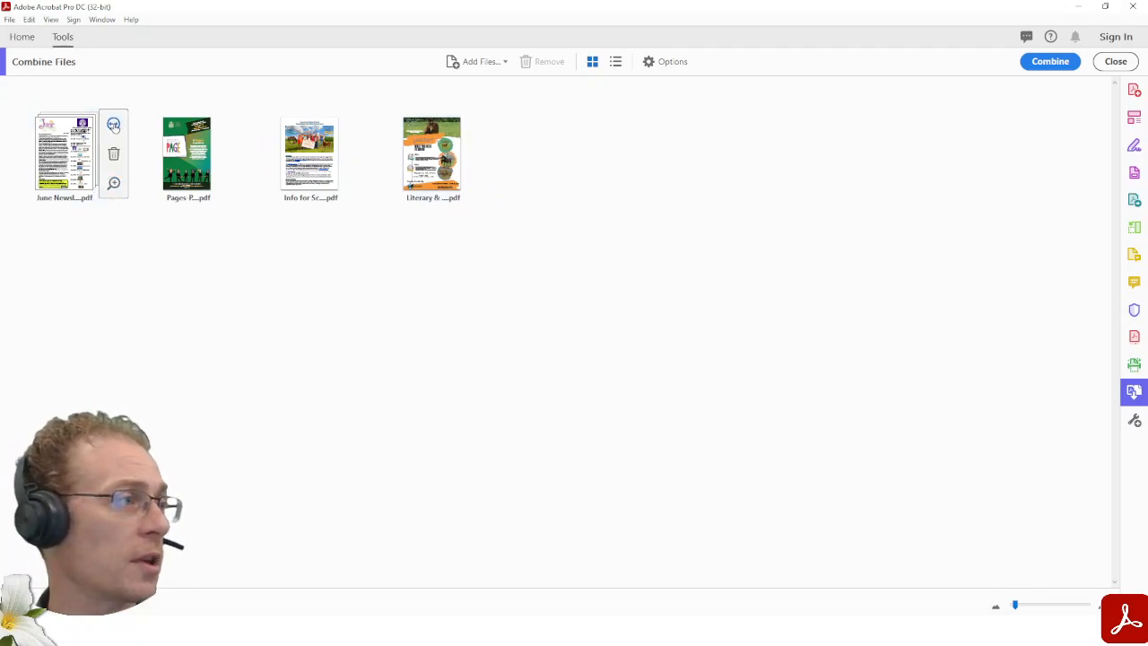
Step: Expand the June Newsletter into its separate pages and try to move Pages-Promo-EN in among them
left_click(114, 123)
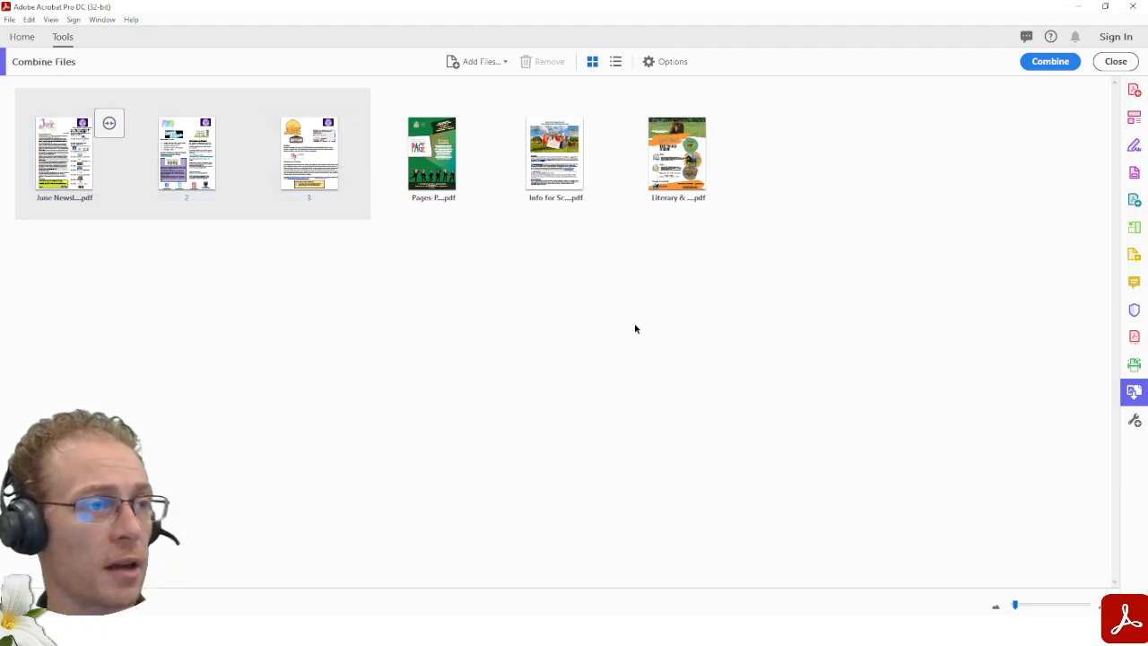
mouse_move(558, 157)
left_mouse_down()
mouse_move(159, 154)
mouse_move(538, 154)
left_mouse_up()
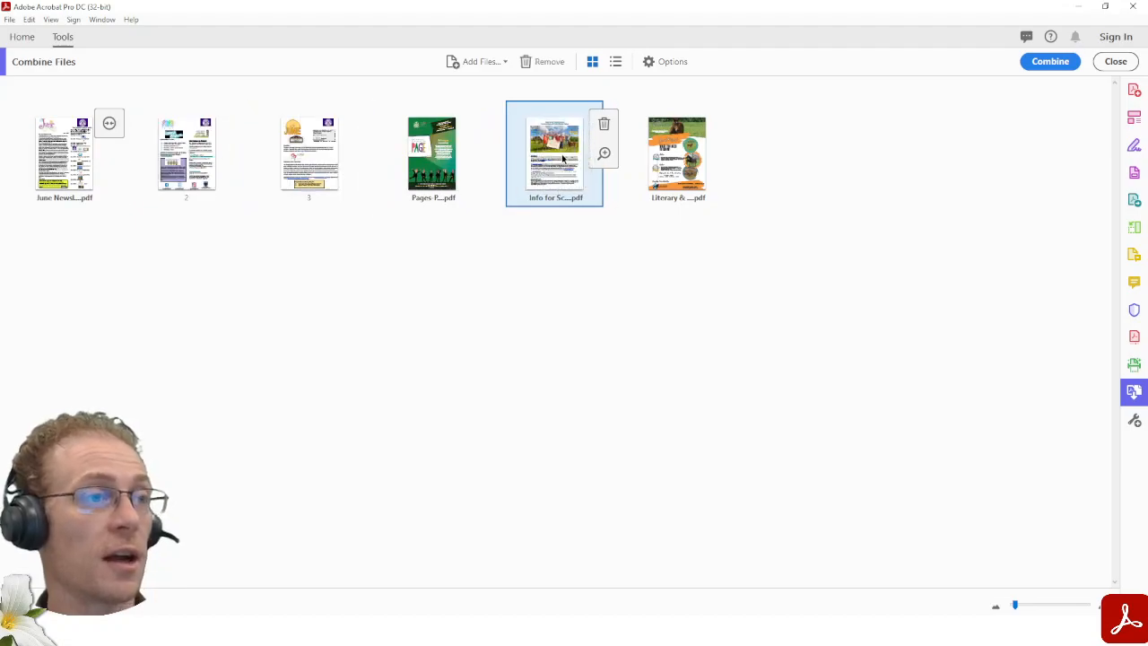
left_click_drag(436, 167, 347, 167)
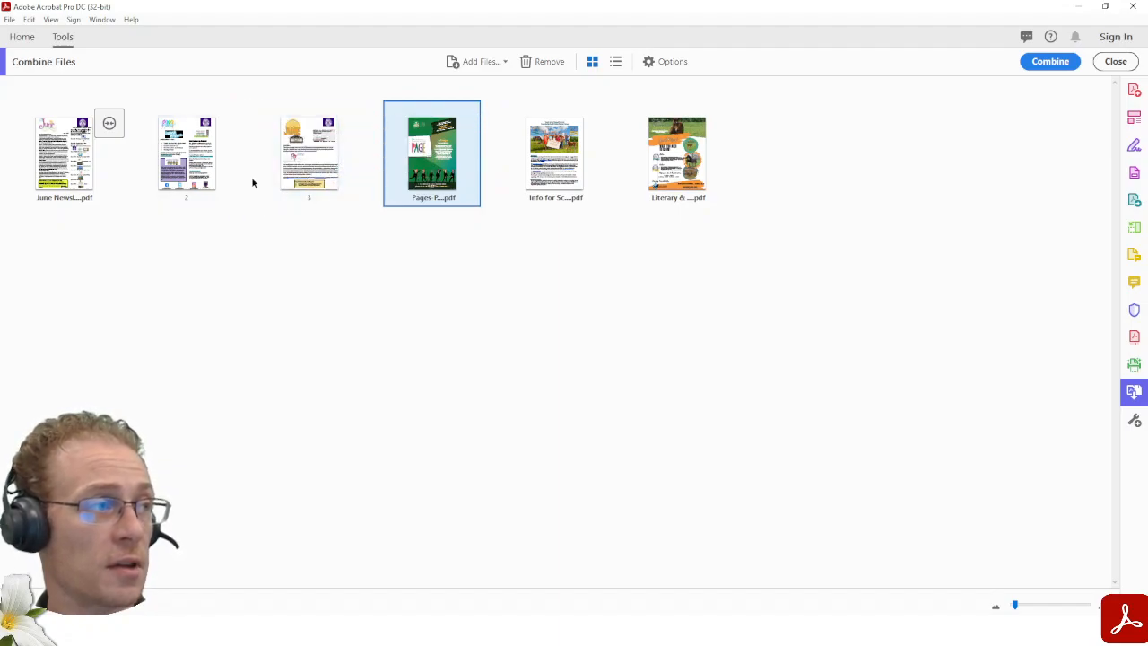
Step: Expand the June Newsletter pages, placing Pages-Promo-EN after its first page and the Literary & Art Flyer after its second page
left_click(109, 124)
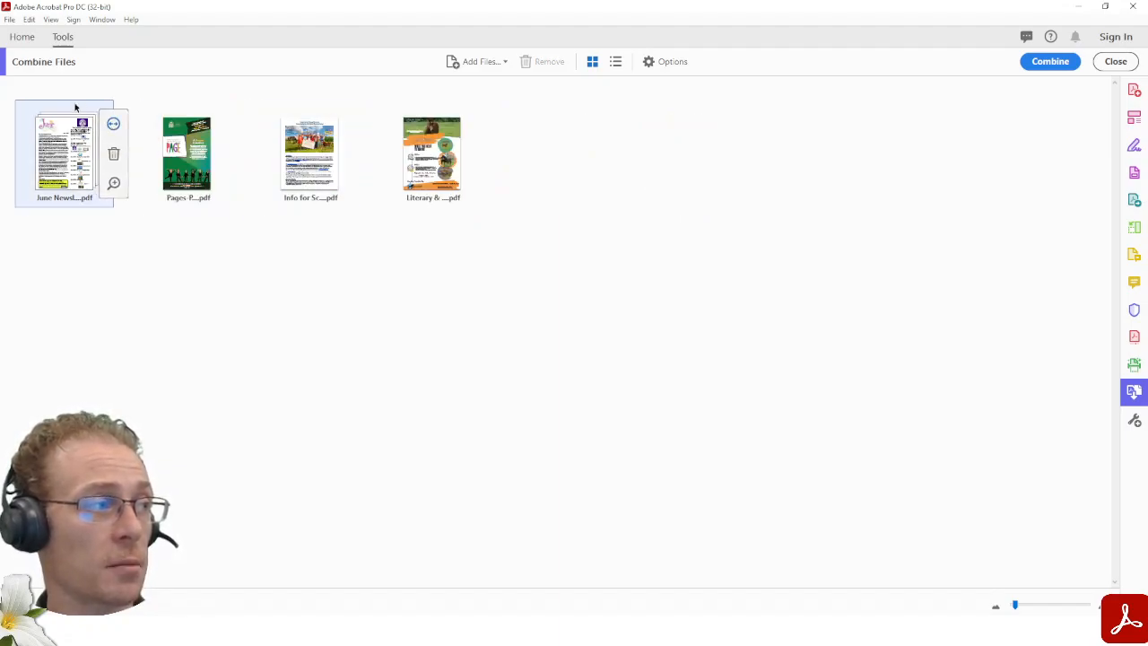
left_click(111, 125)
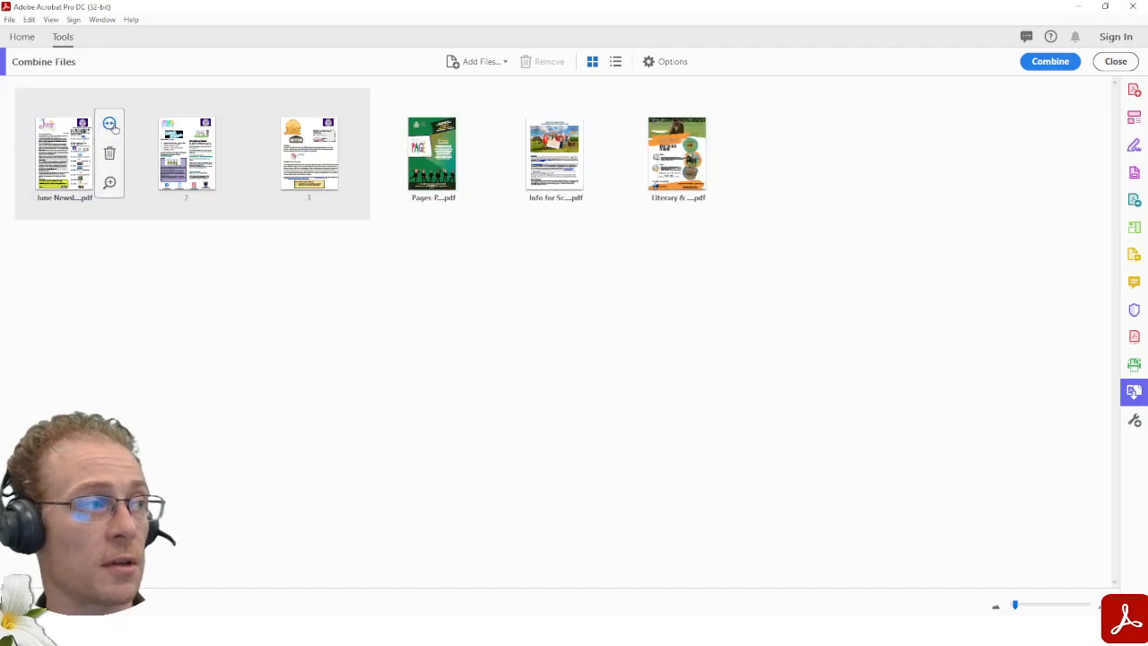
left_click_drag(438, 184, 146, 171)
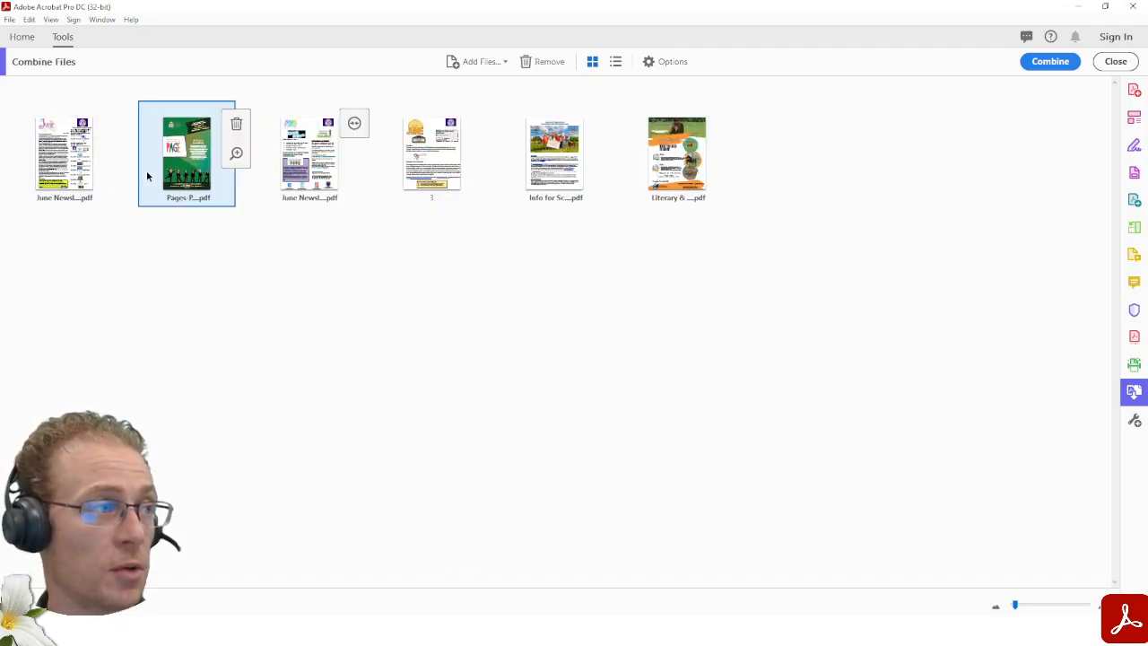
left_click_drag(702, 161, 404, 161)
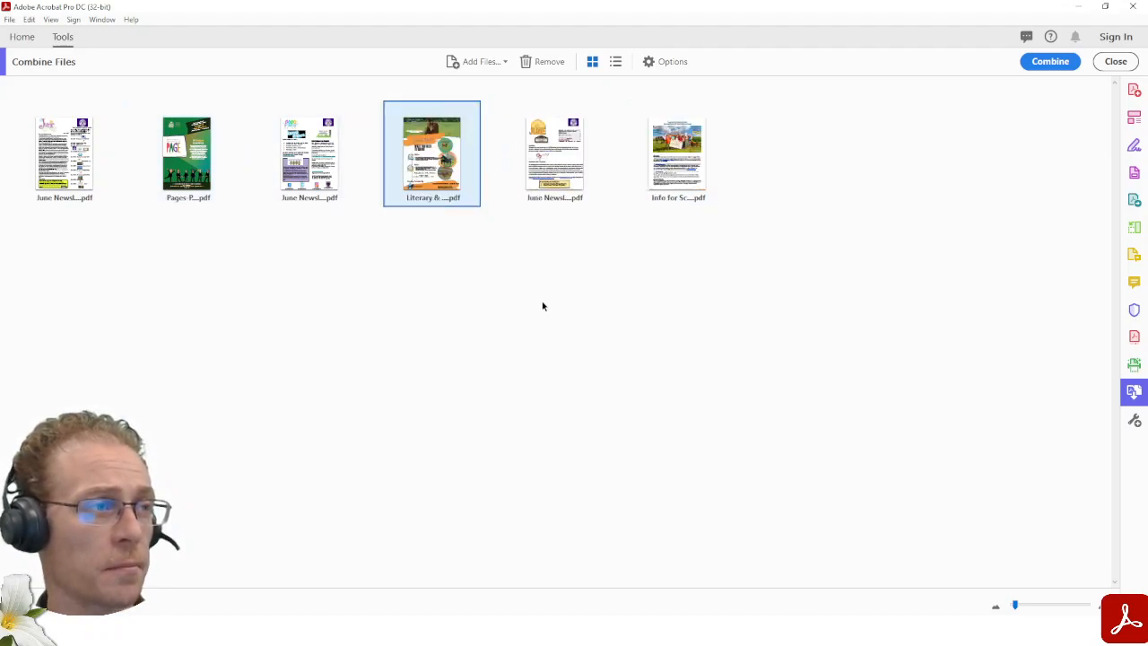
left_click(712, 330)
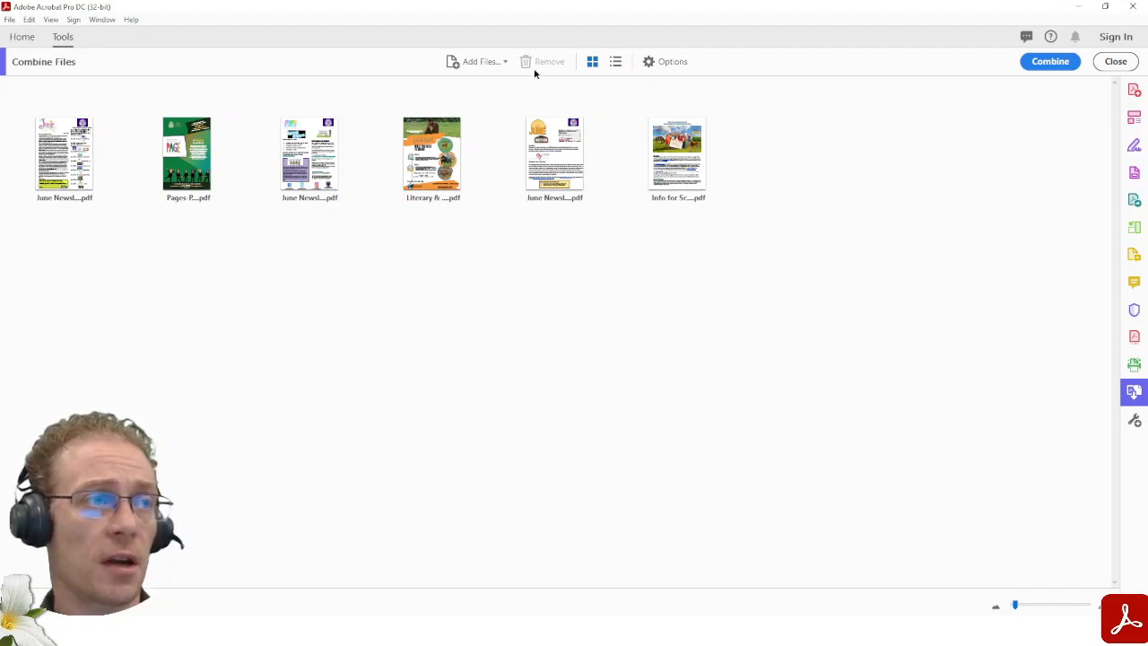
Step: Review the combine options, keep them as set, and combine the arranged files into a single PDF
left_click(499, 63)
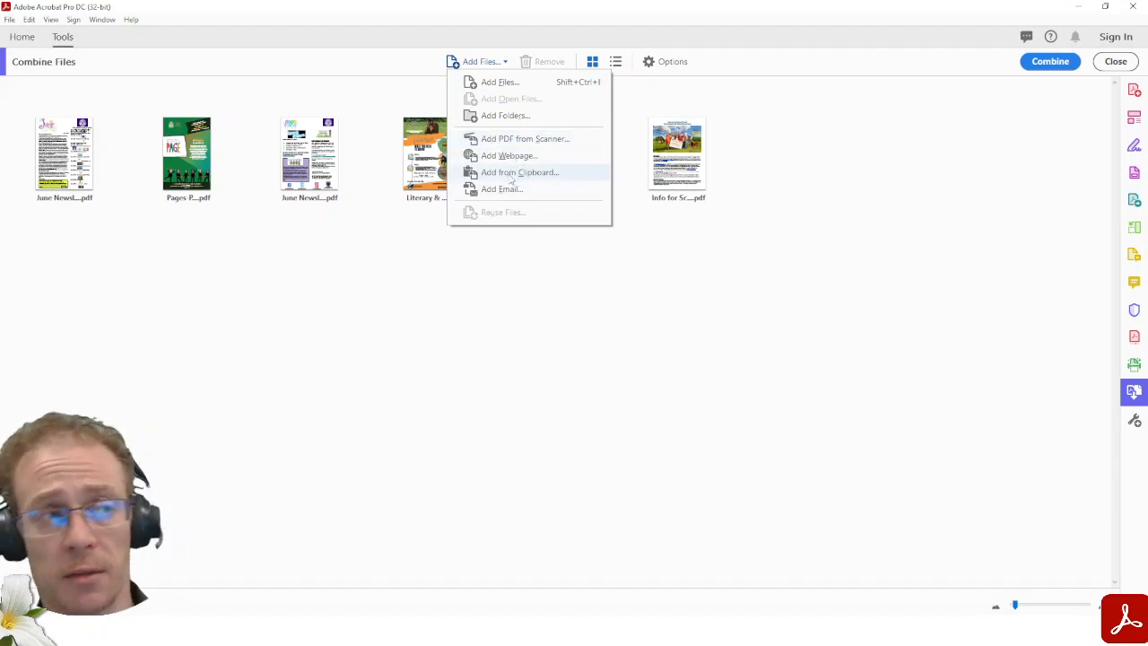
left_click(652, 63)
left_click_drag(609, 224, 585, 68)
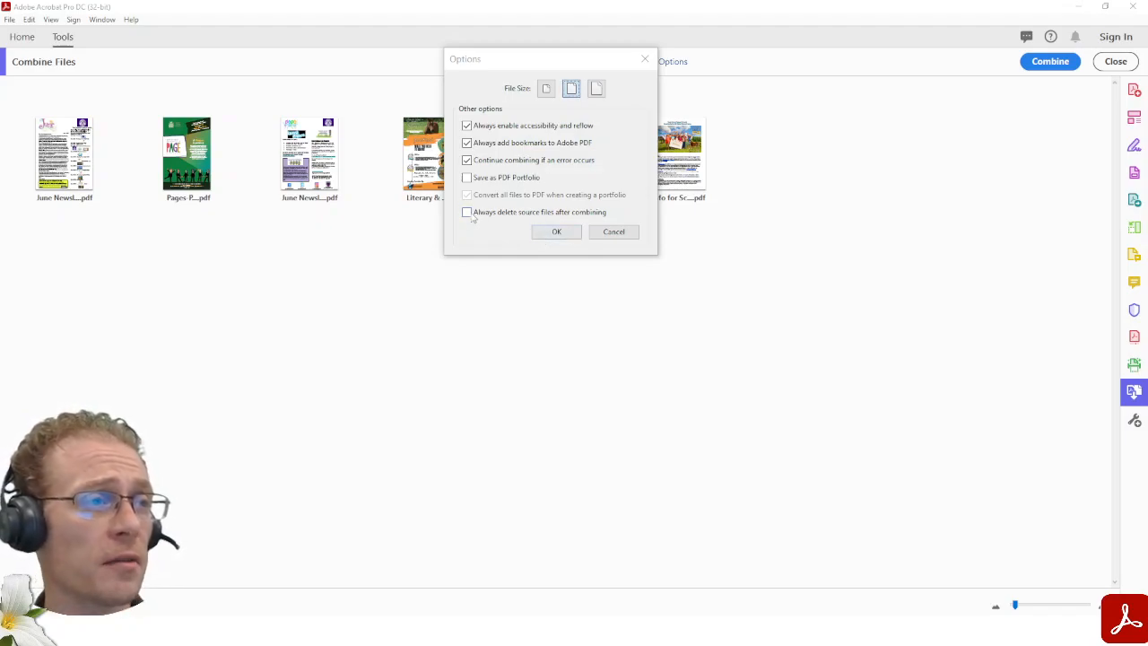
left_click(556, 231)
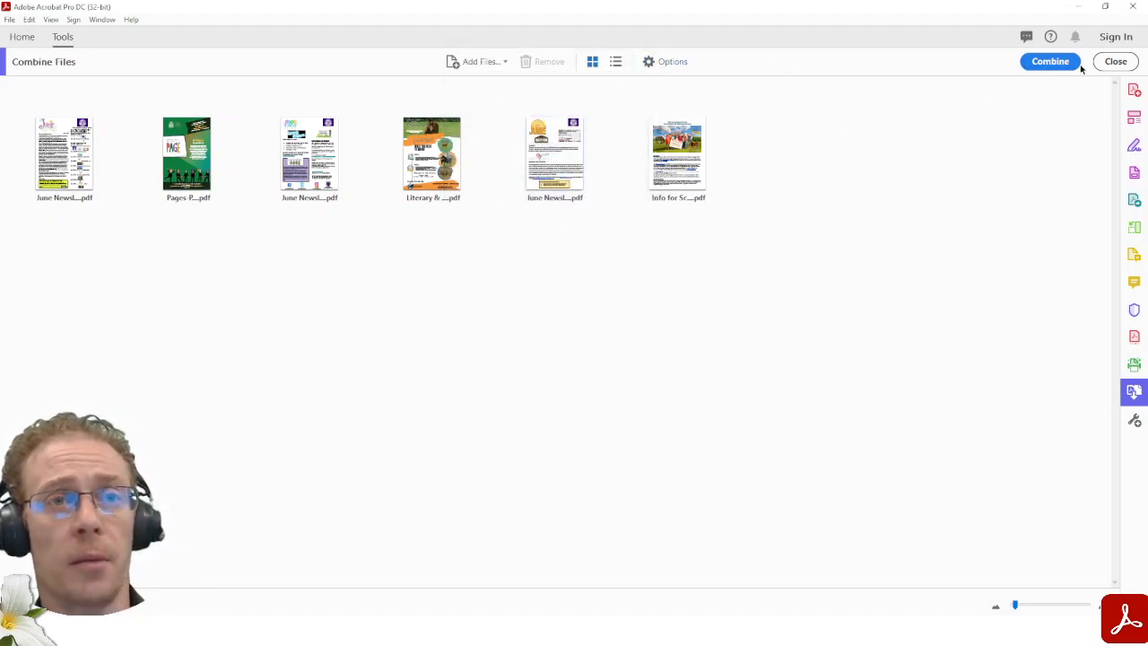
left_click(1050, 62)
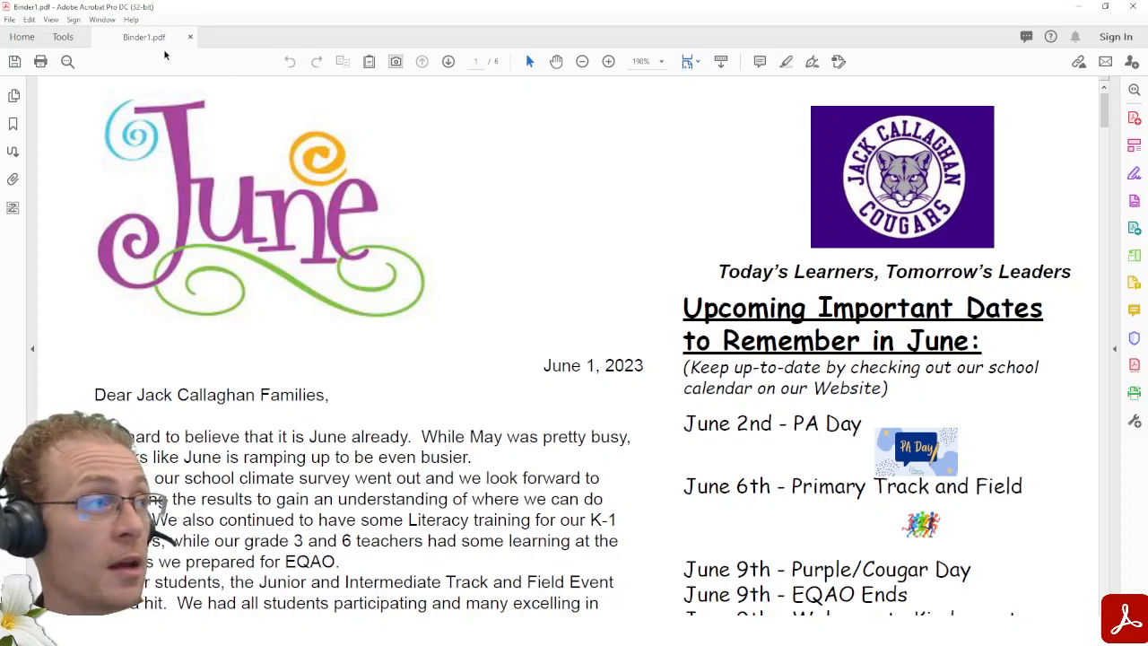
Step: Show the page thumbnails of the combined PDF and look through its pages to check their order
left_click(13, 95)
left_click_drag(162, 165, 159, 207)
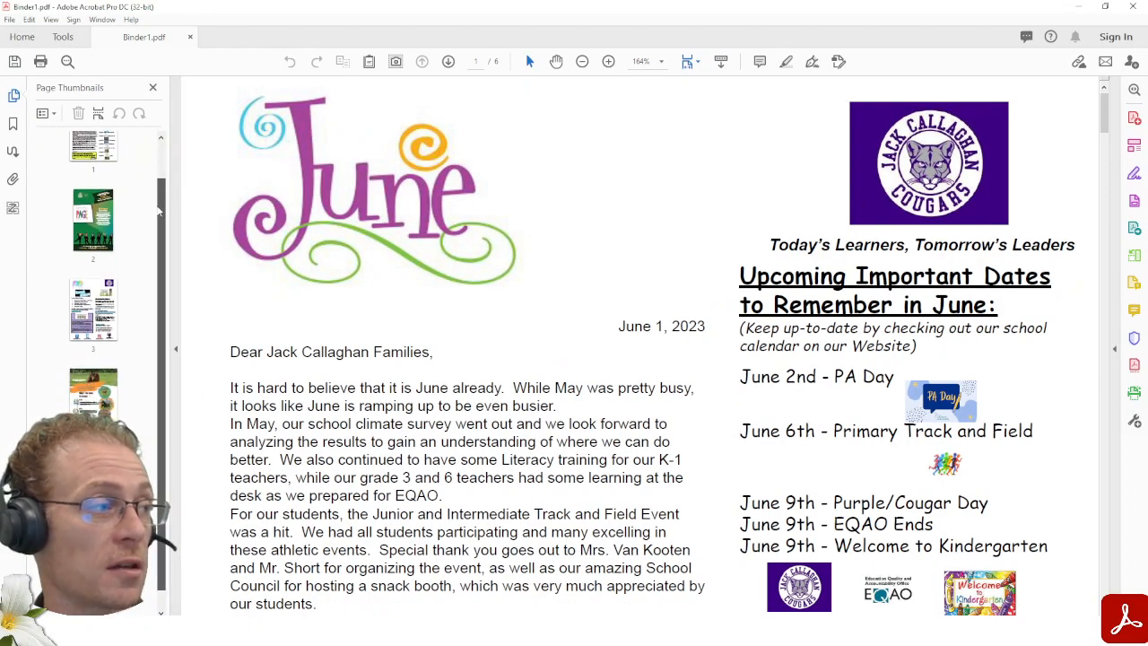
left_click(97, 222)
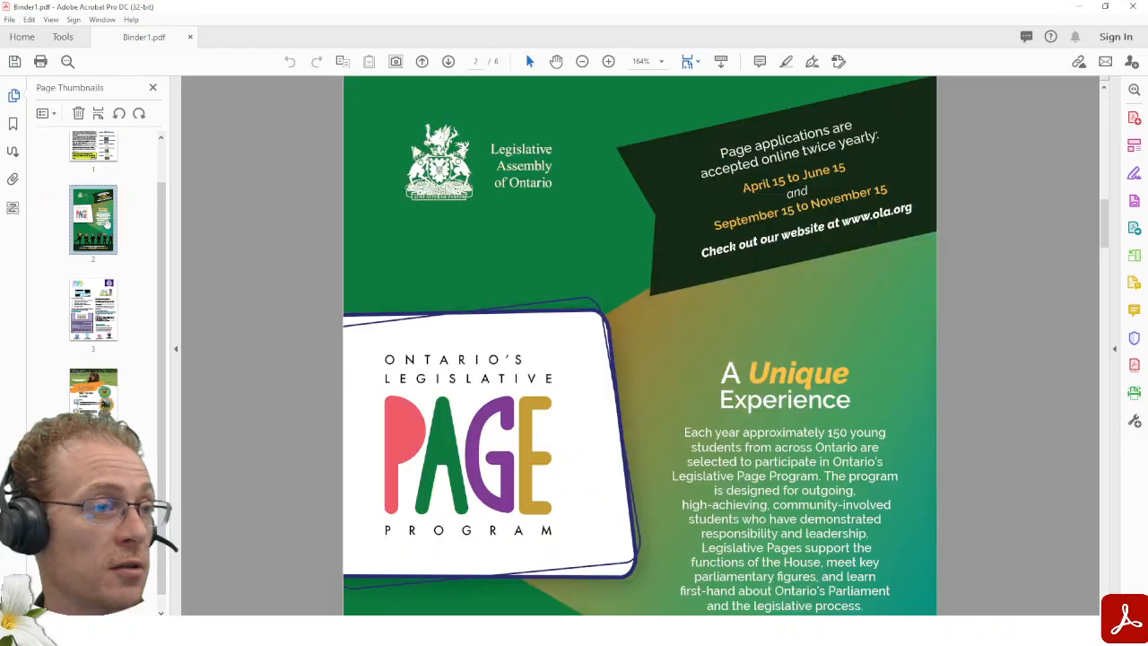
left_click(90, 307)
scroll(266, 309, "down", 2)
scroll(266, 310, "down", 2)
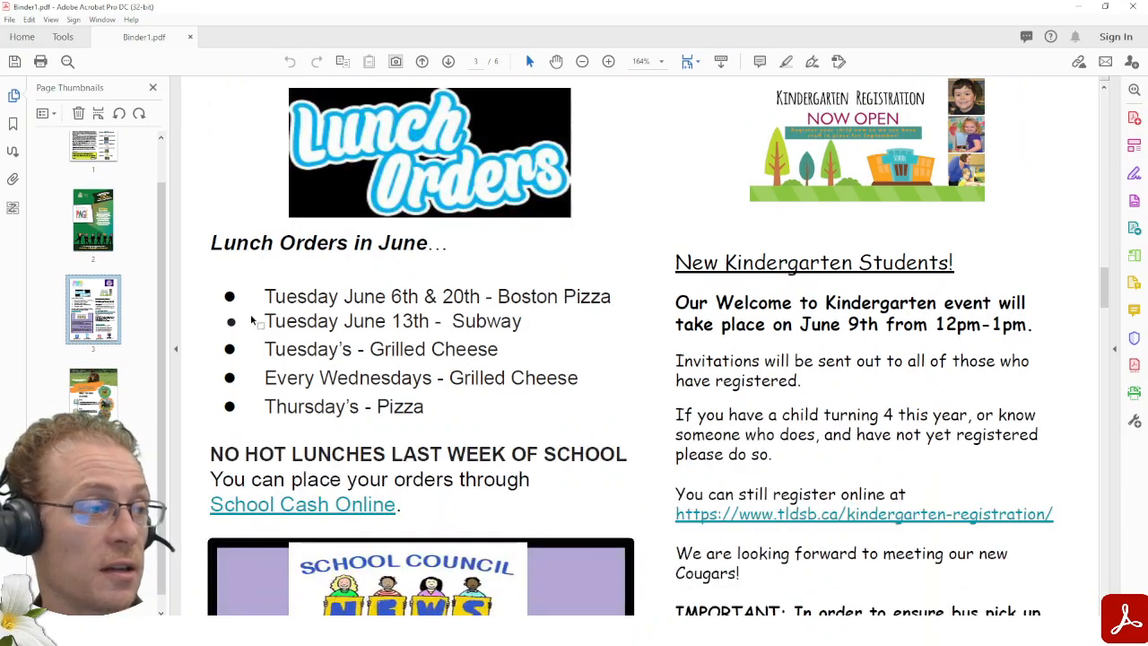
scroll(273, 377, "down", 5)
scroll(284, 376, "down", 5)
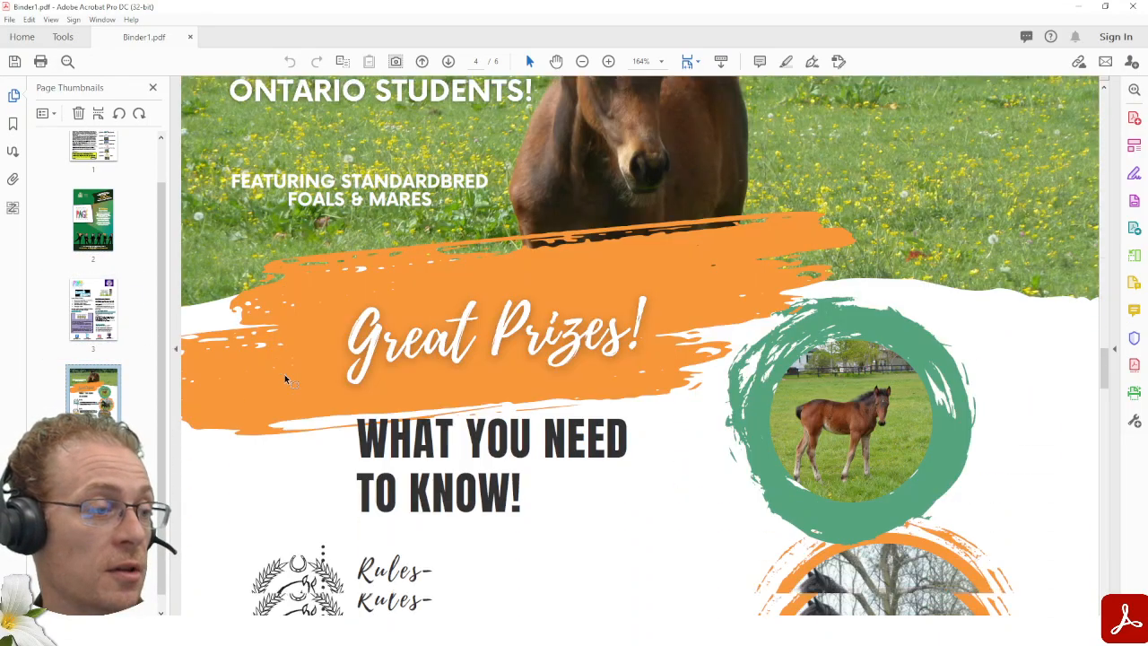
scroll(325, 447, "down", 5)
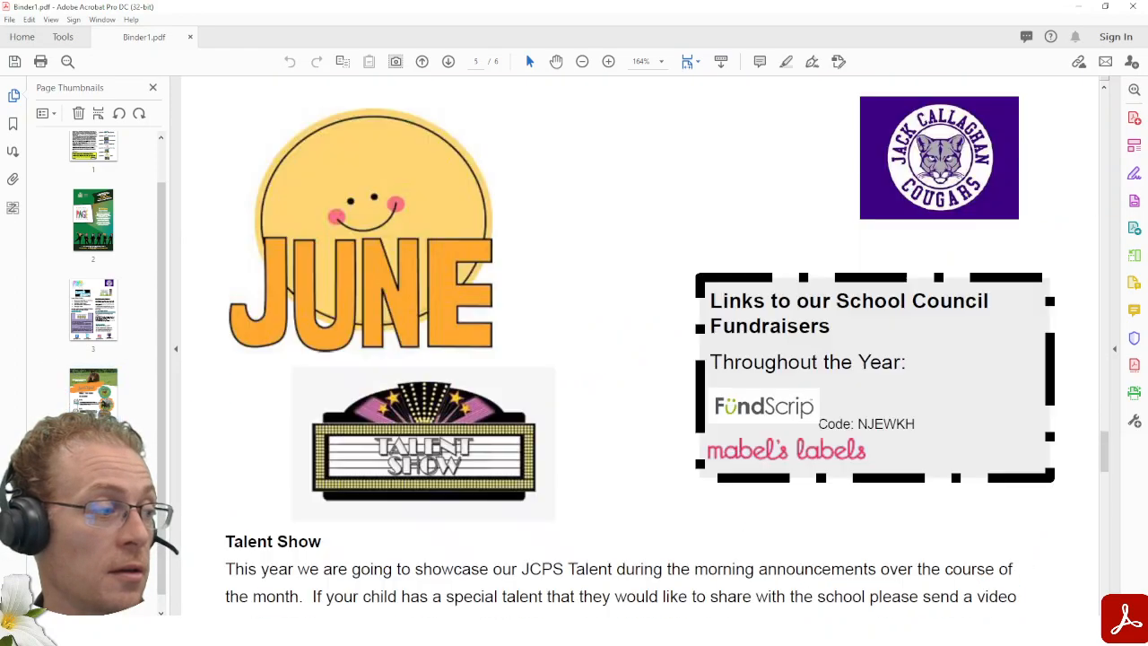
scroll(325, 447, "down", 5)
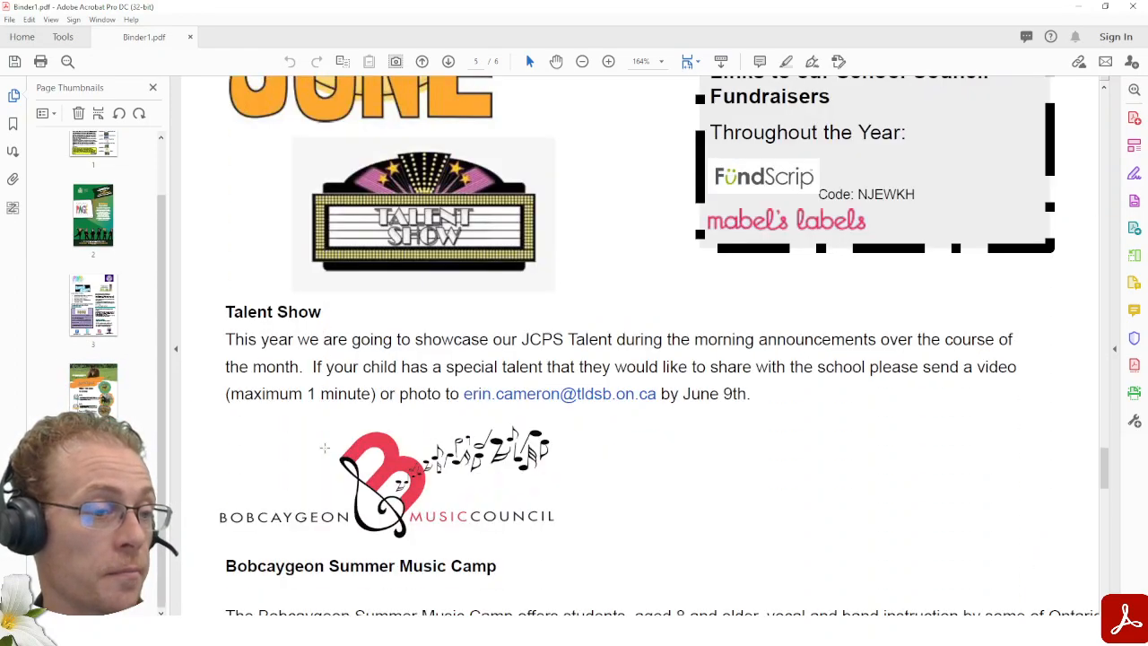
scroll(324, 447, "down", 5)
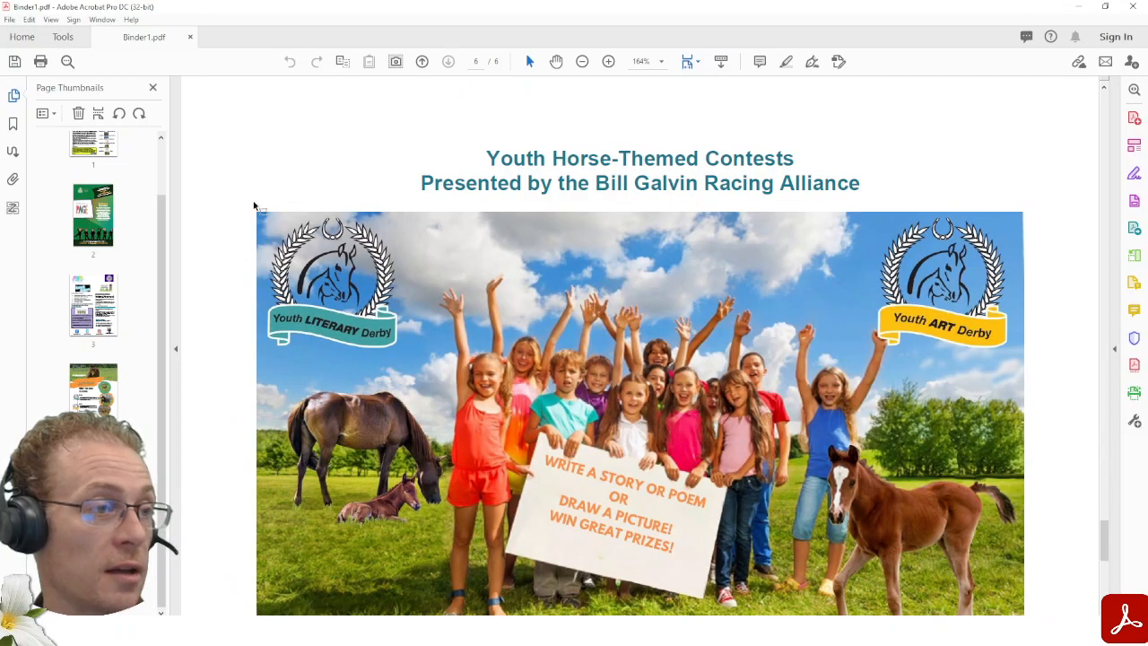
Step: Examine the Youth Horse-Themed Contests page at the end of the combined PDF and hide the page thumbnails
scroll(326, 176, "down", 2)
scroll(319, 196, "up", 1)
scroll(312, 195, "up", 1)
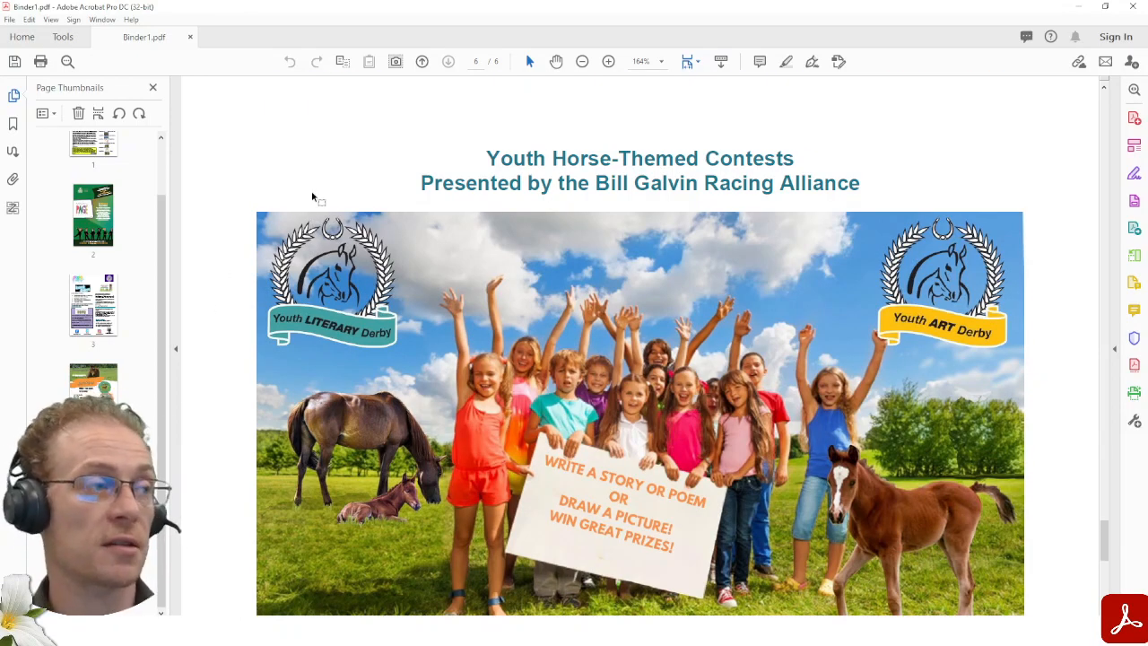
scroll(312, 195, "down", 10)
scroll(74, 235, "up", 1)
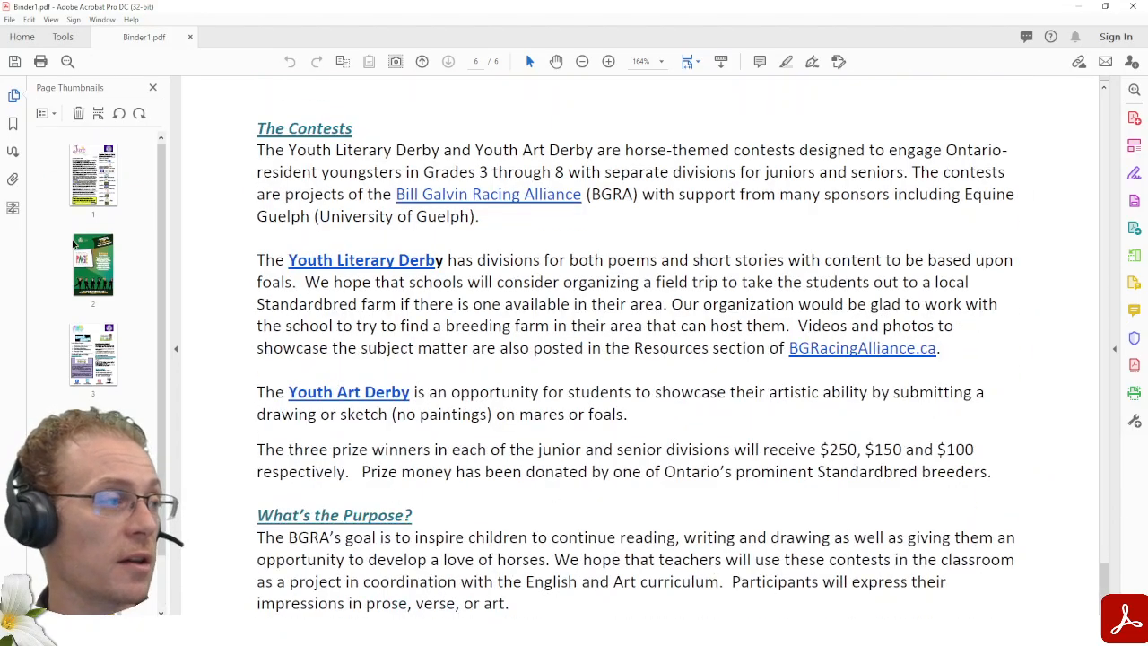
scroll(432, 241, "up", 8)
scroll(323, 200, "up", 4)
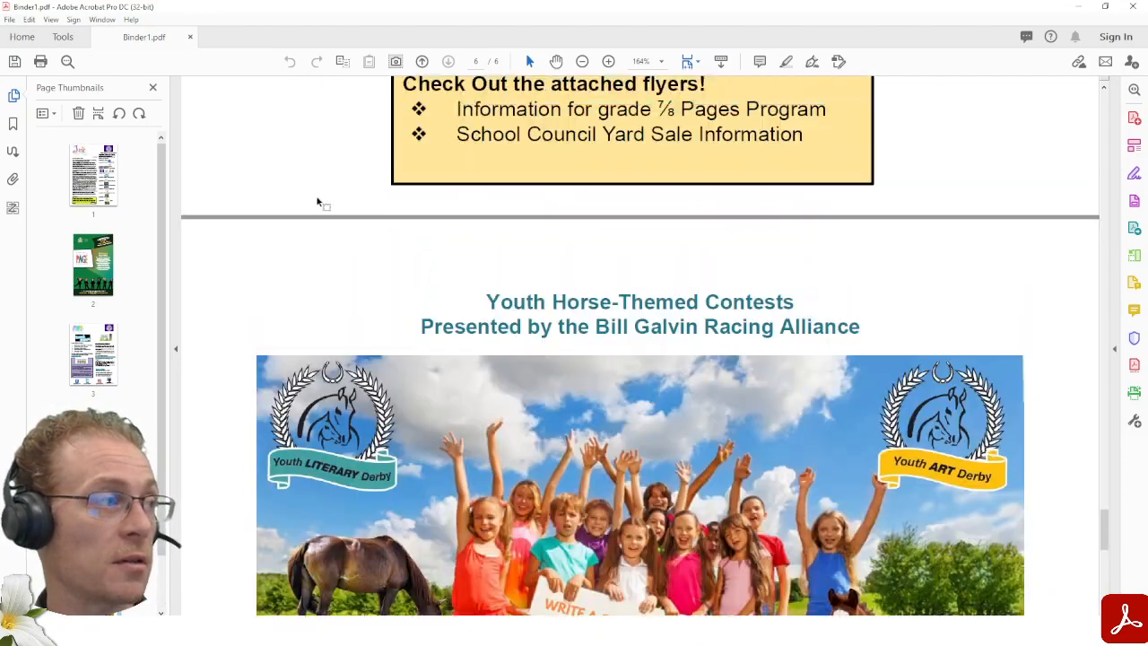
left_click(153, 87)
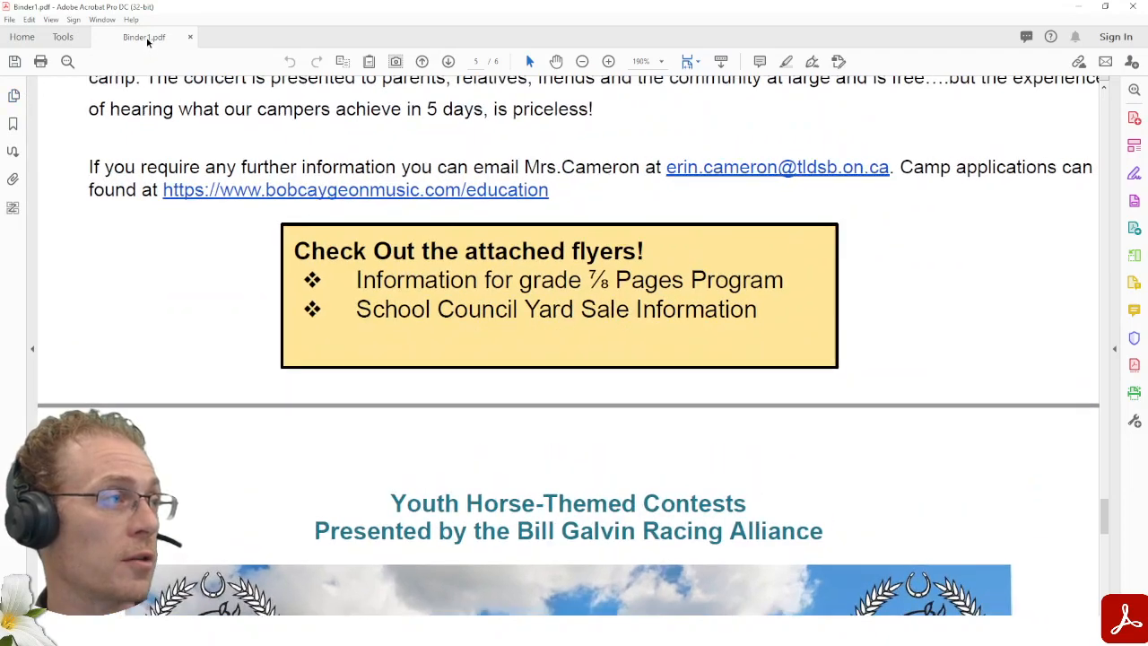
Step: Examine the combined PDF's document properties, including its description, security, fonts, custom and advanced settings, and leave them unchanged
left_click(11, 20)
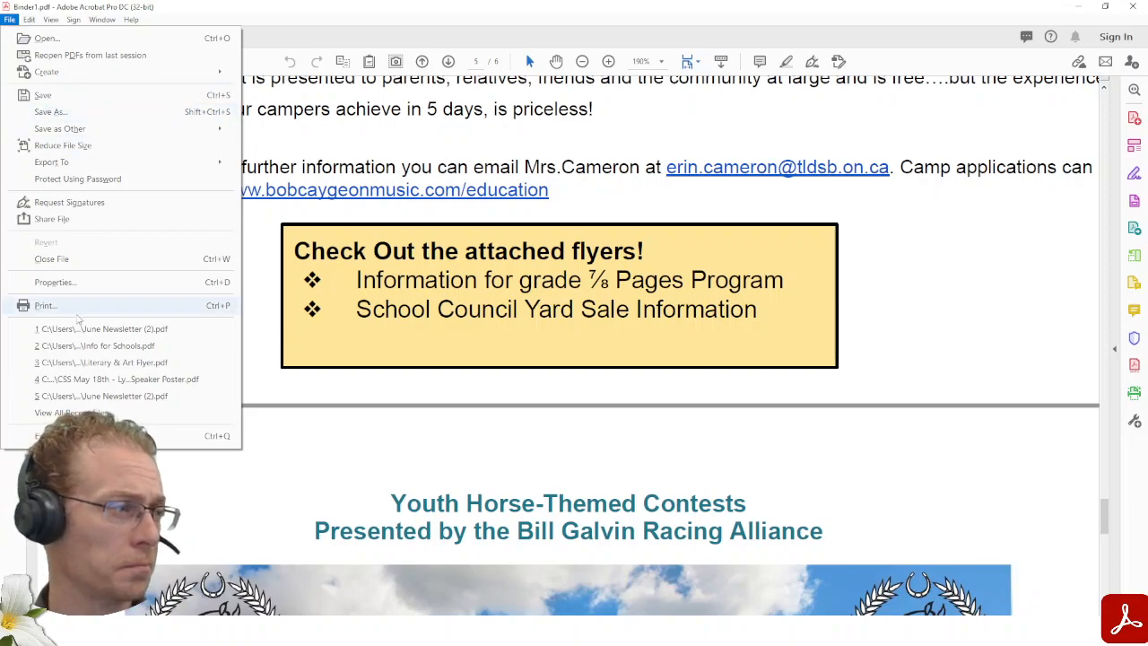
left_click(53, 281)
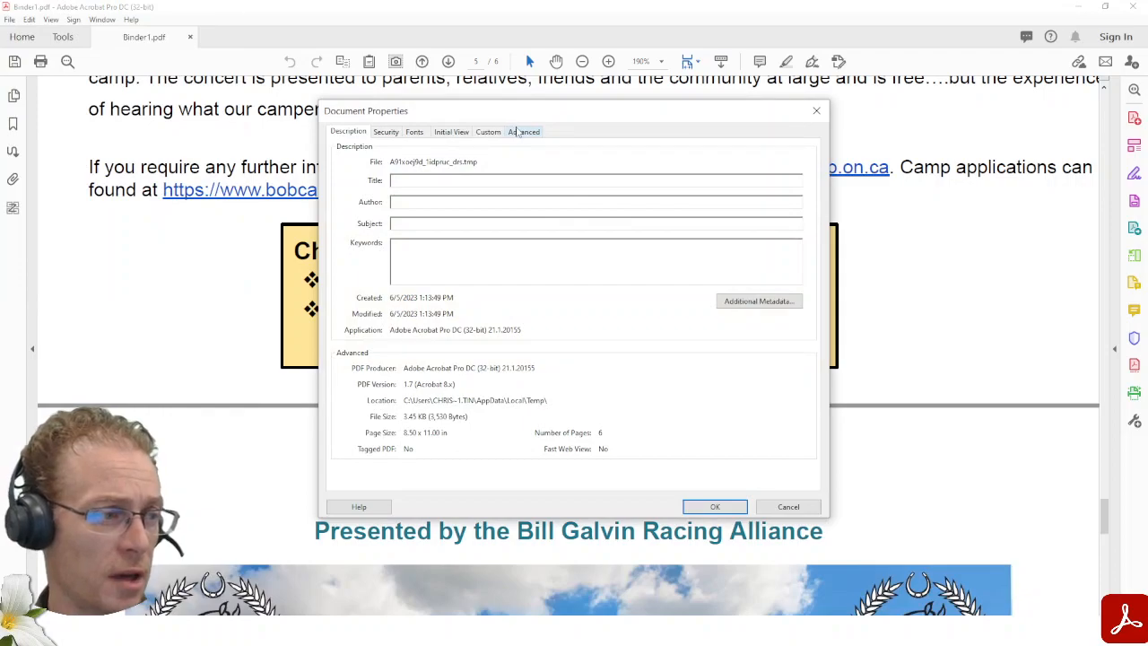
left_click(386, 132)
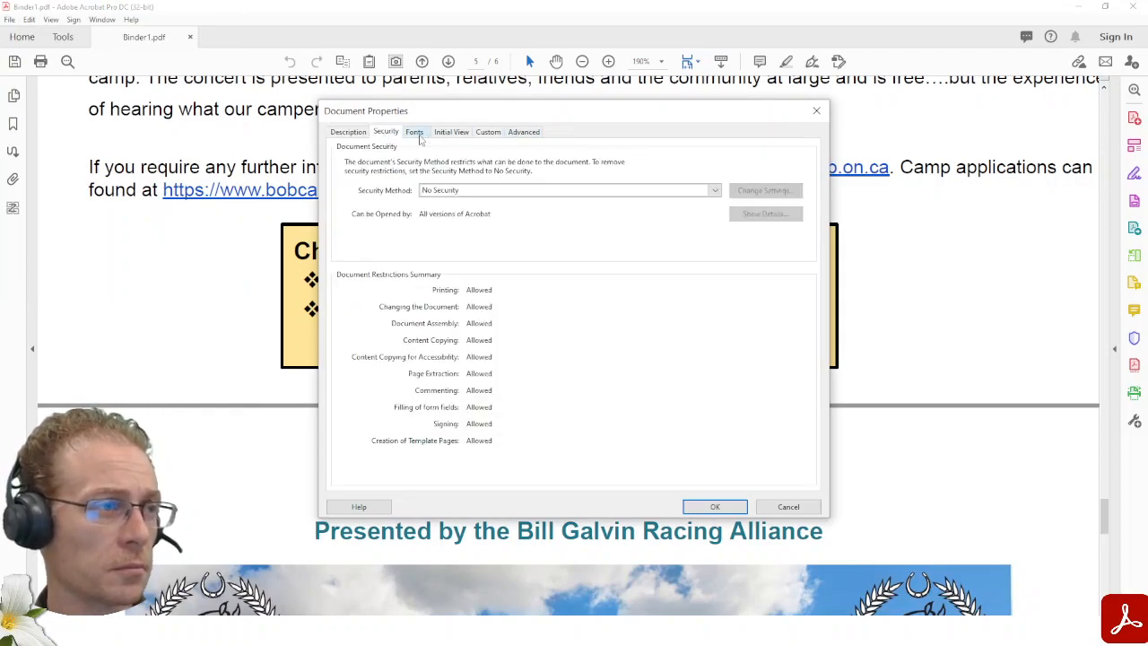
left_click(416, 134)
left_click(488, 132)
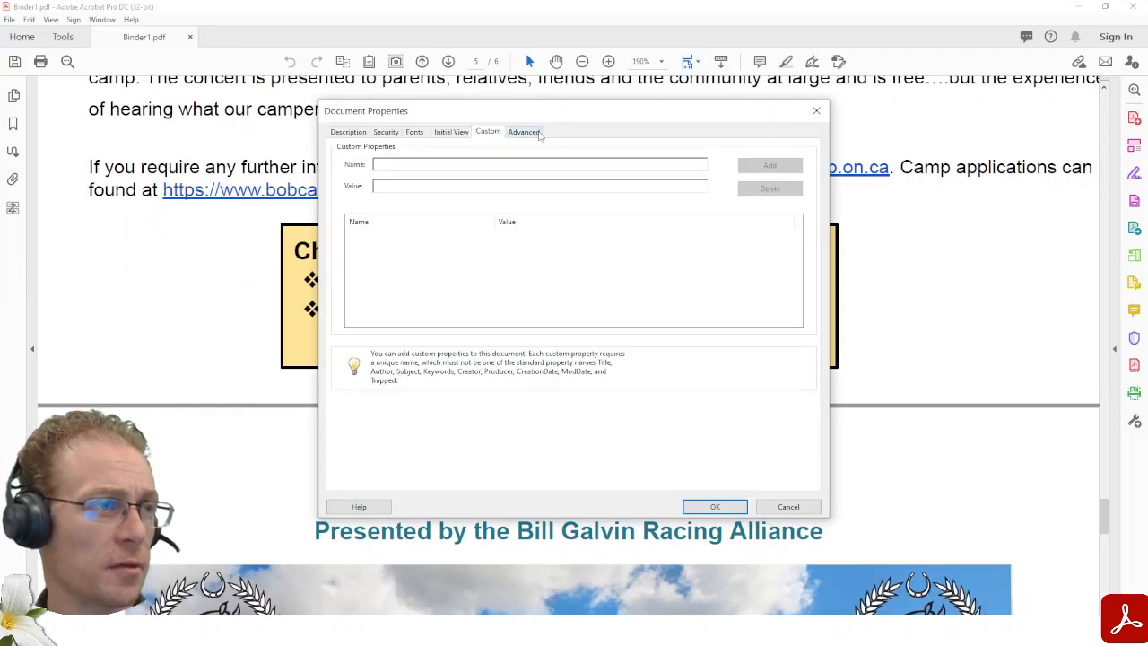
left_click(524, 133)
left_click(490, 134)
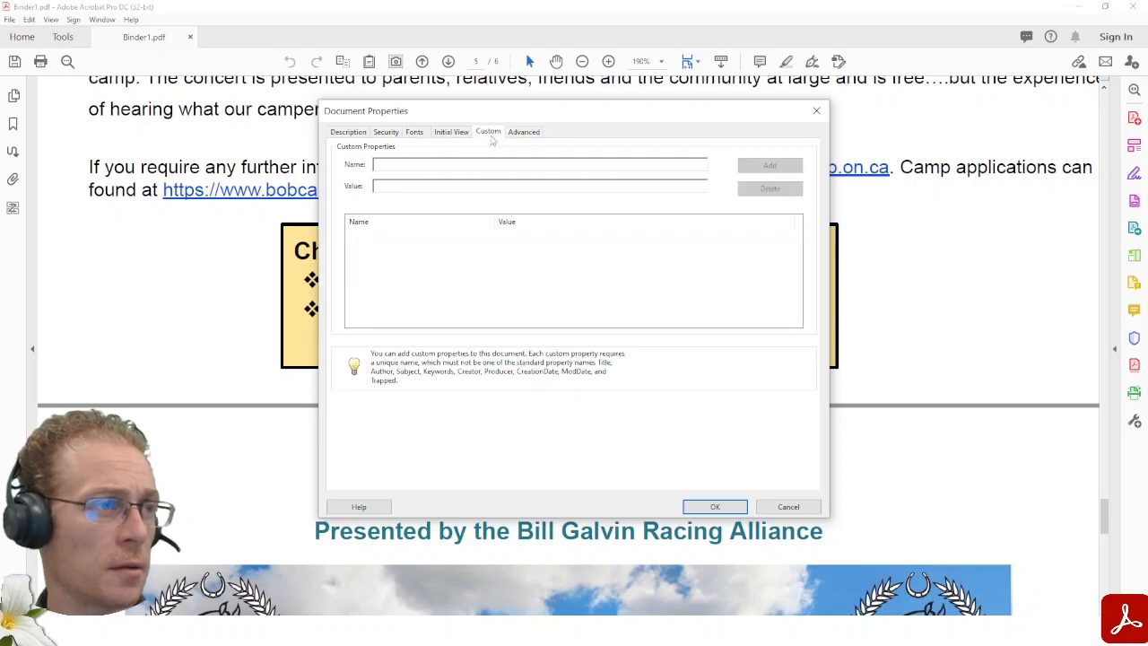
left_click(353, 133)
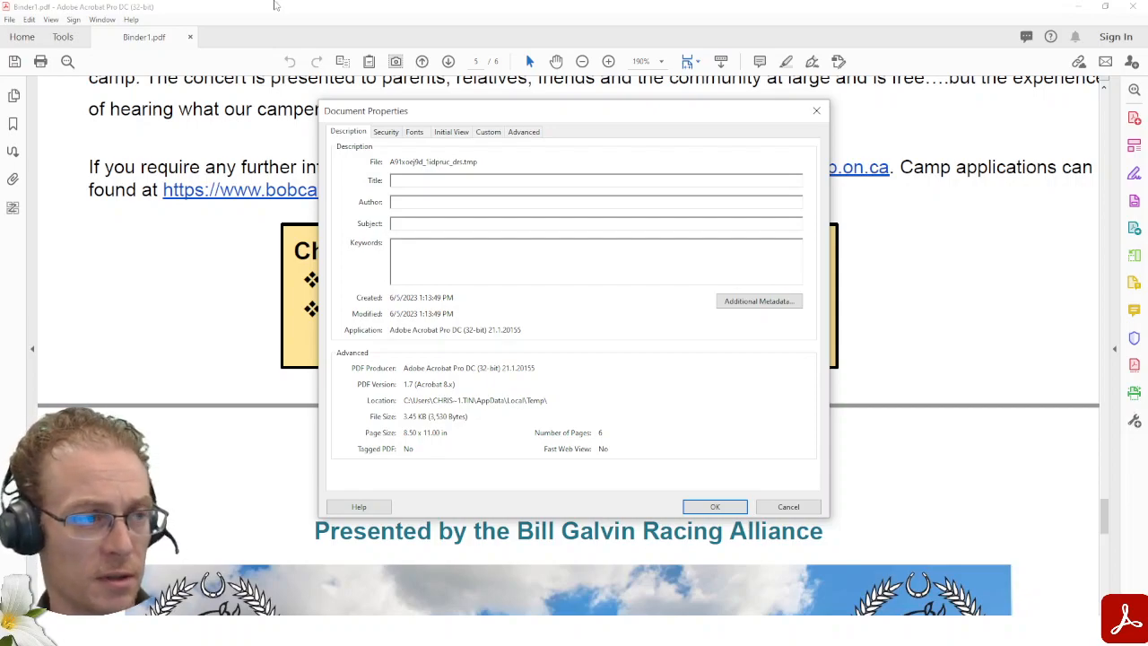
left_click(788, 507)
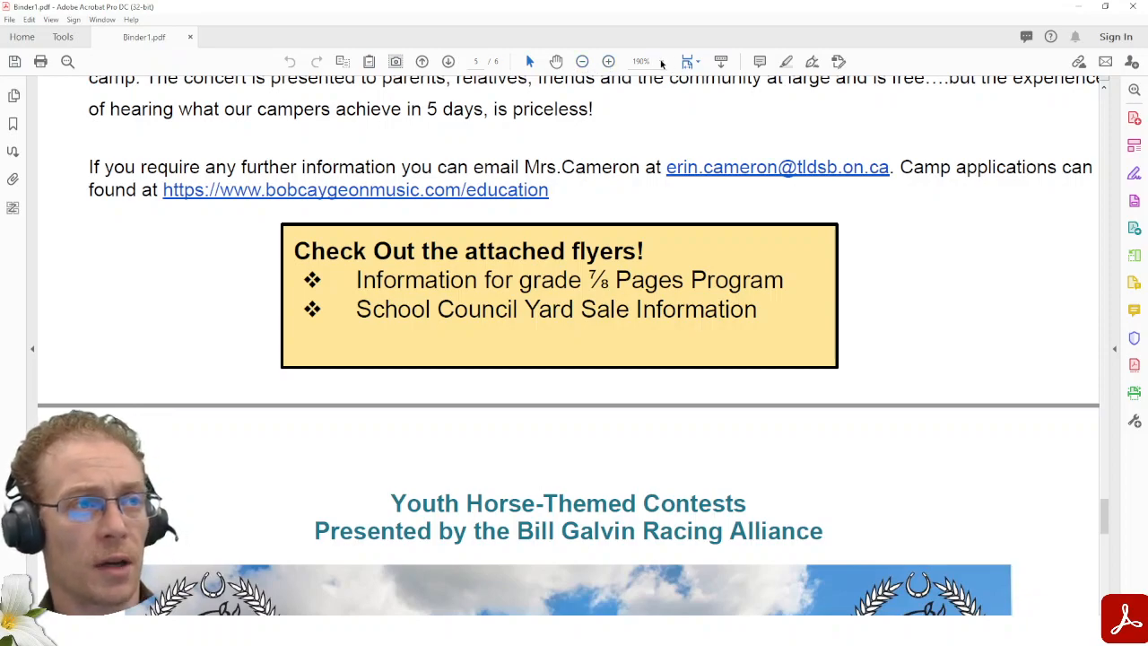
Step: Set the document zoom to 50% and view the available page fit options
left_click(661, 61)
left_click(664, 116)
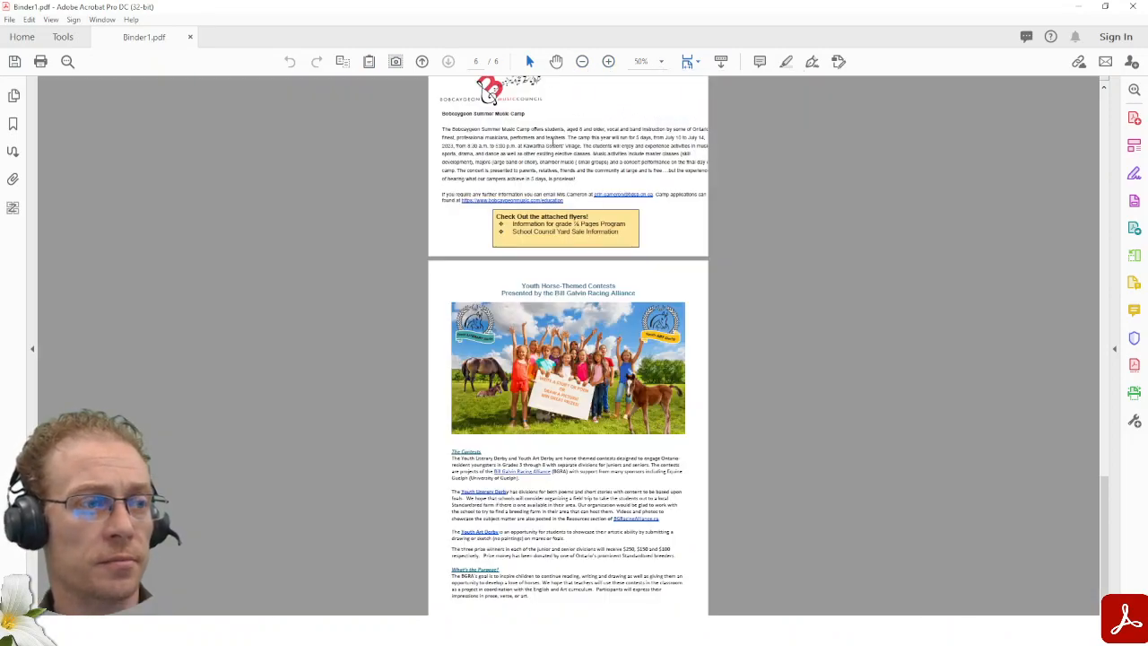
left_click(698, 62)
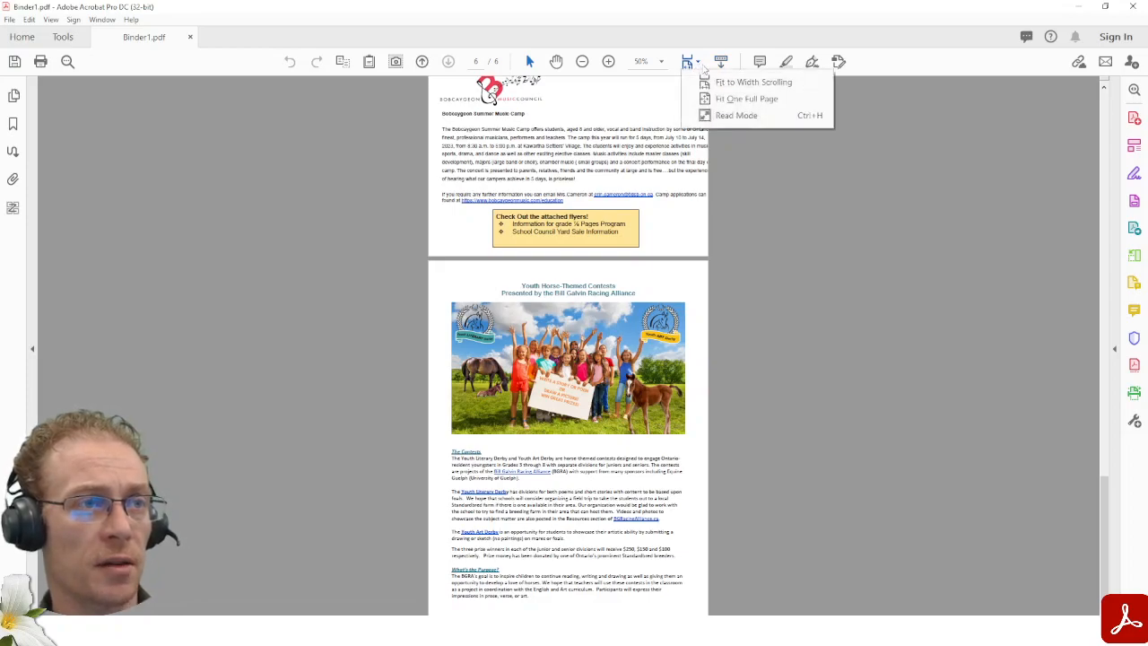
left_click(880, 113)
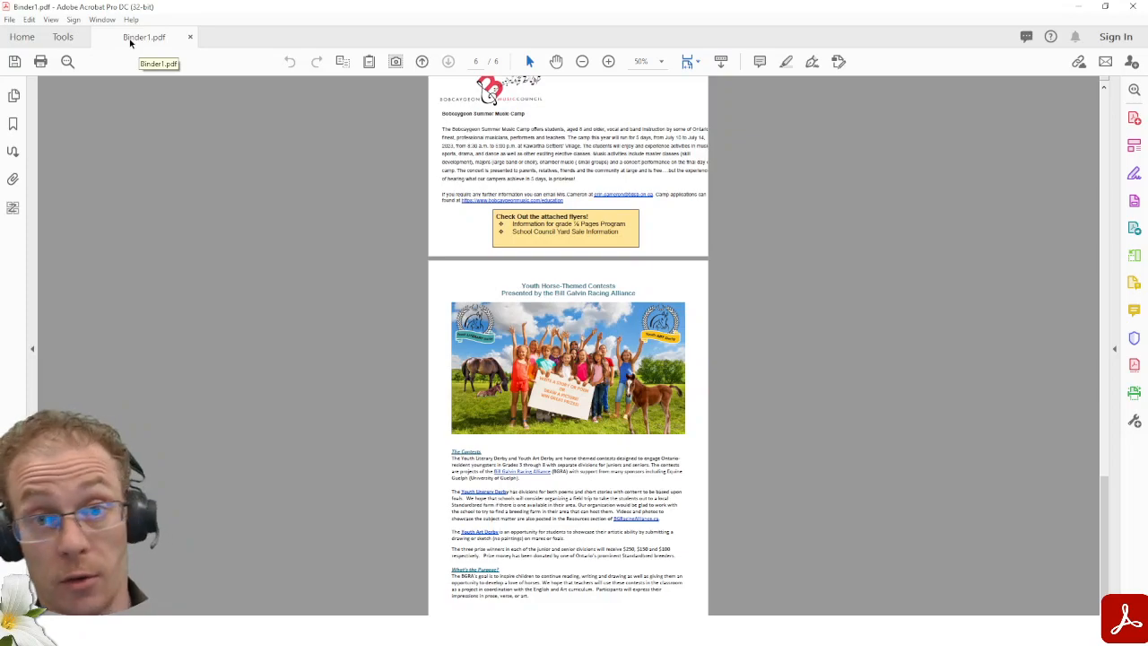
left_click(9, 20)
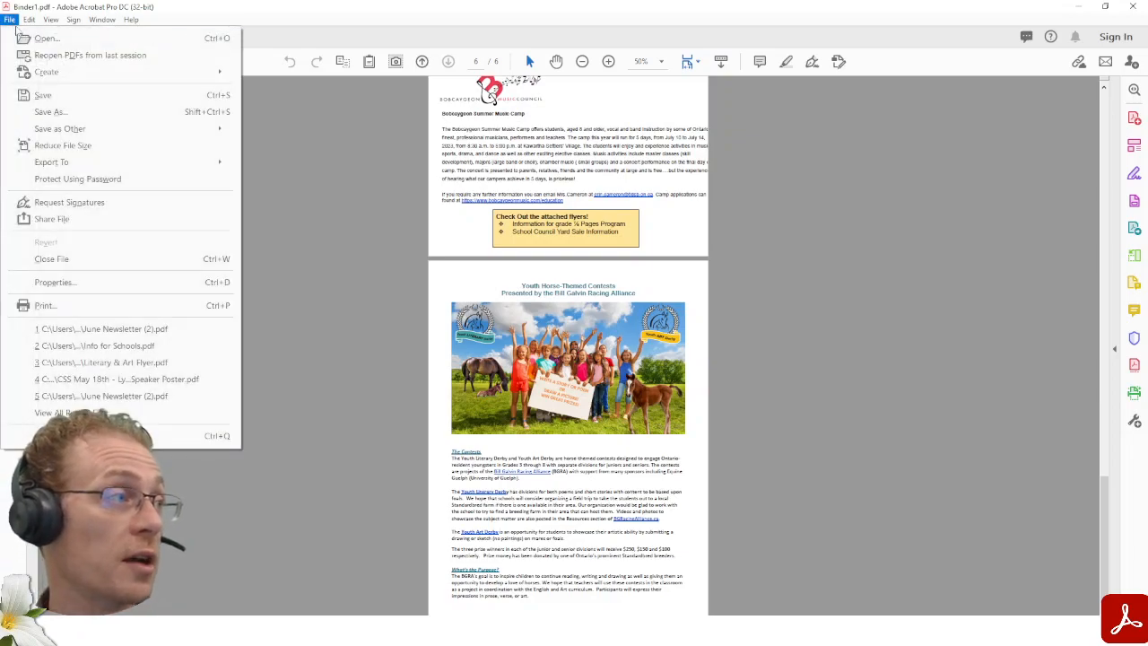
left_click(73, 112)
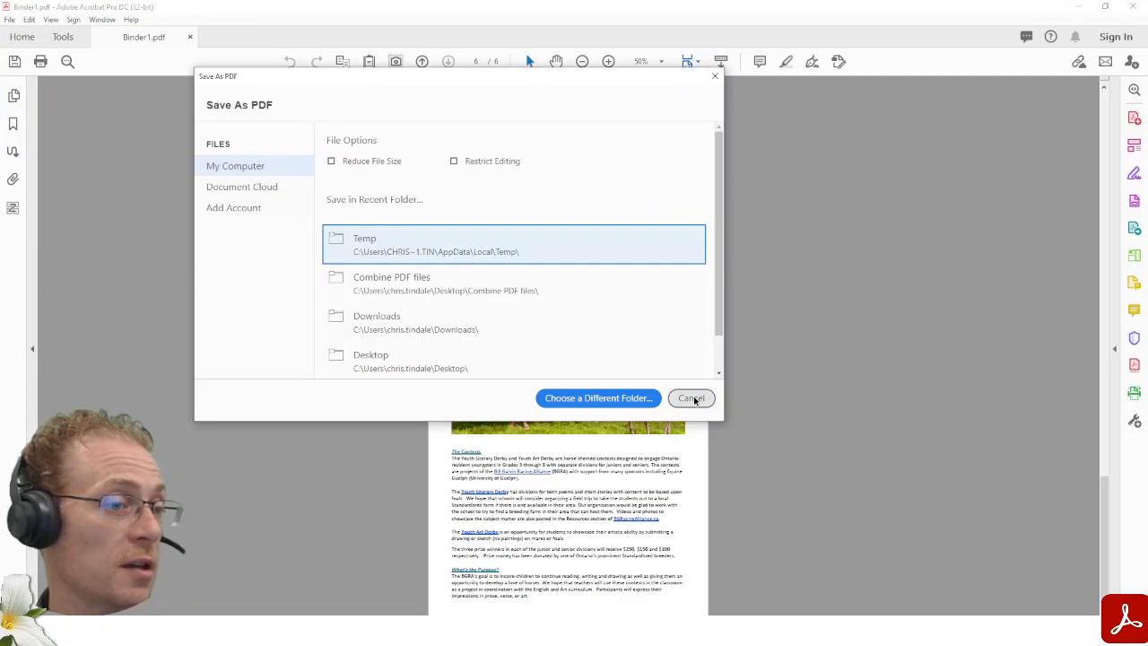
left_click(691, 398)
left_click(17, 35)
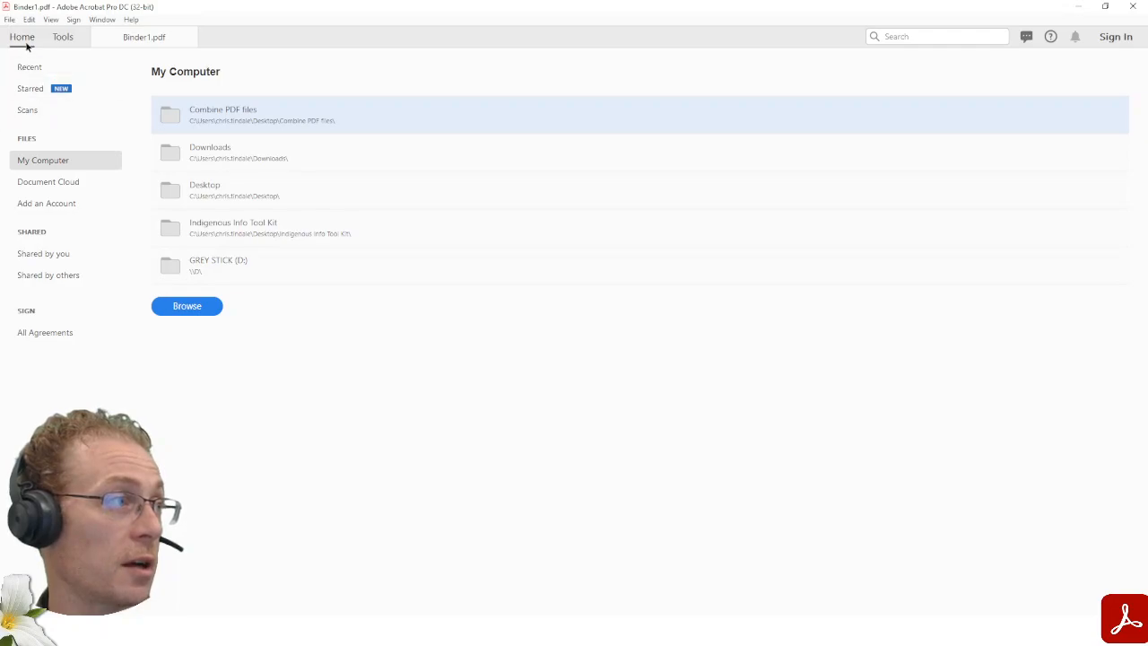
left_click(9, 19)
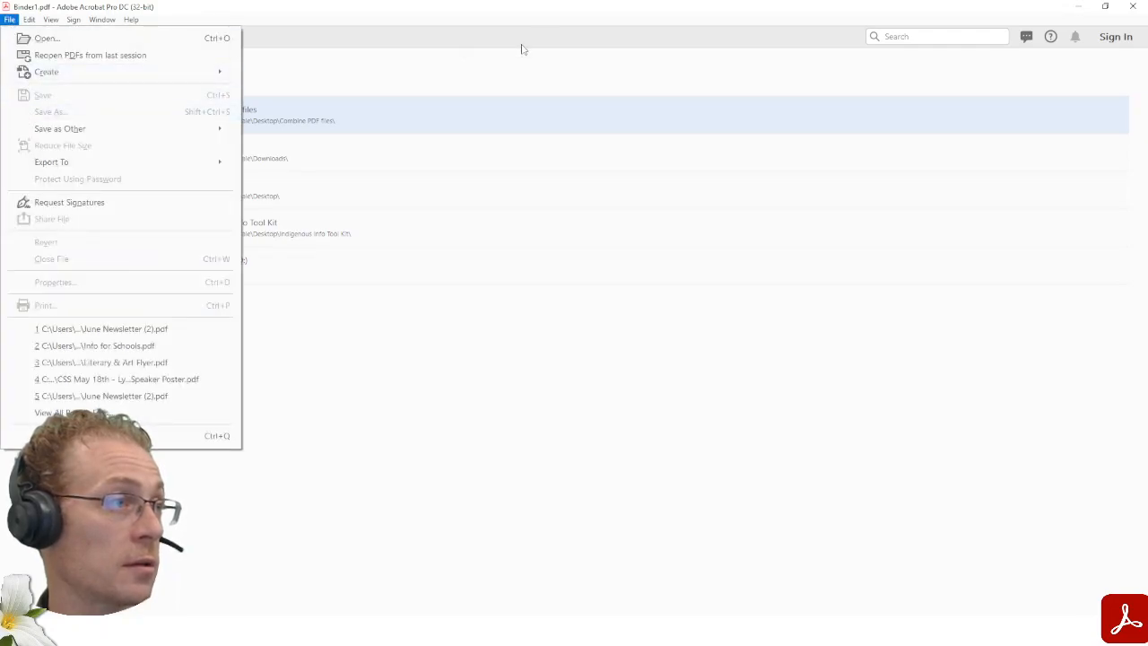
left_click(482, 36)
left_click(134, 40)
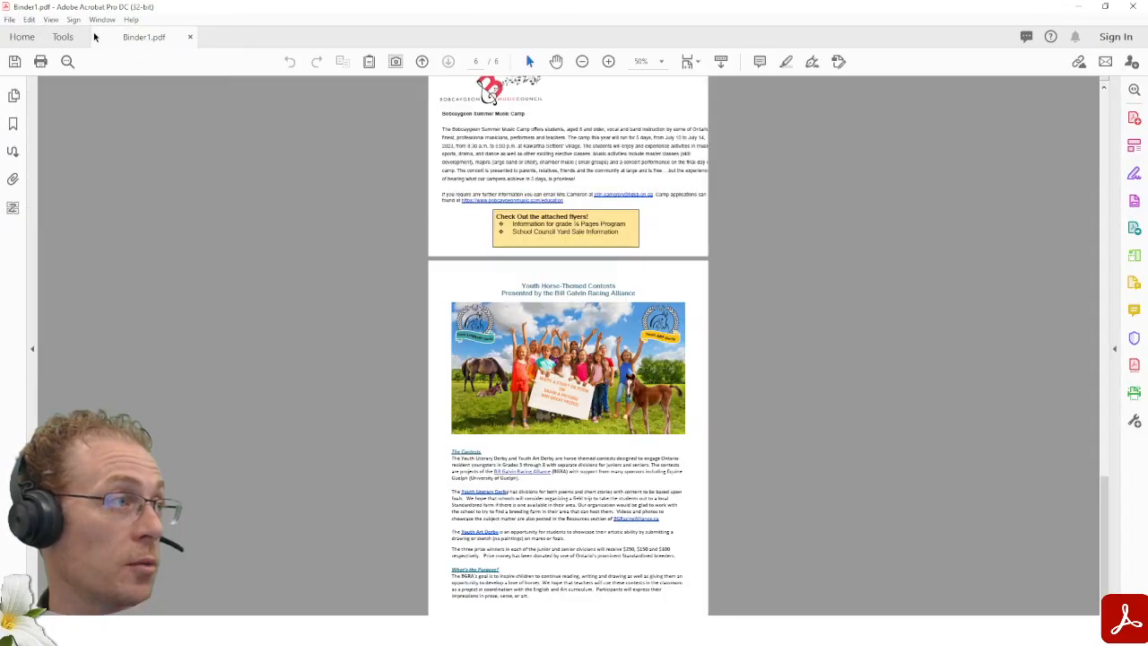
Step: Save the combined PDF as "JCP News with ads" in the Combine PDF files folder on the Desktop
left_click(9, 19)
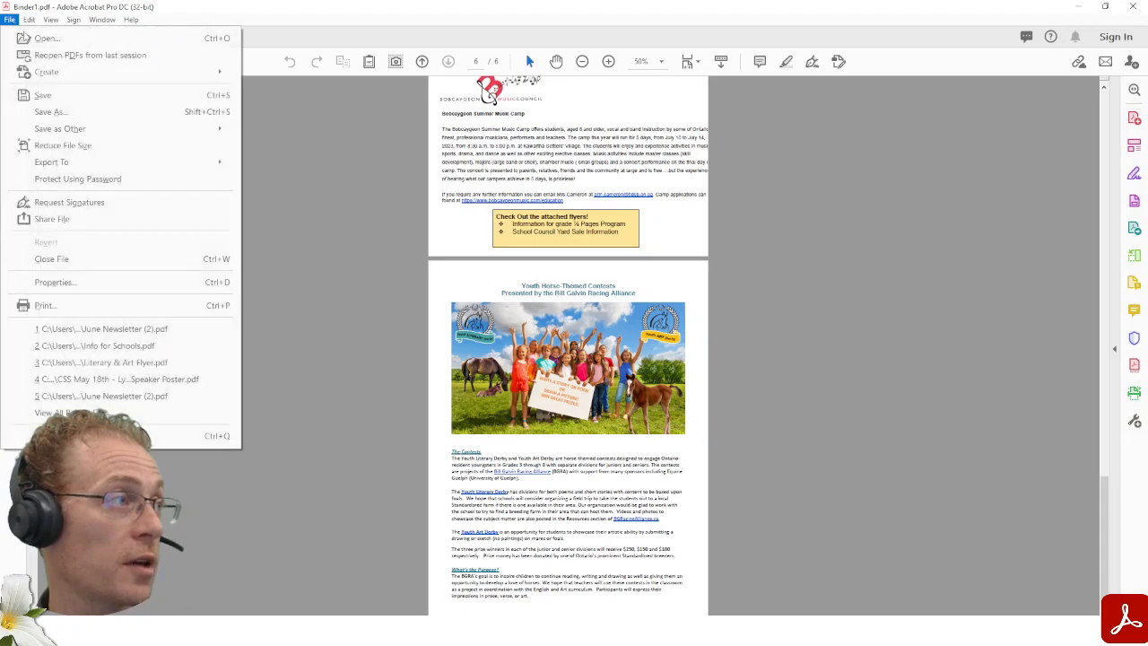
left_click(42, 95)
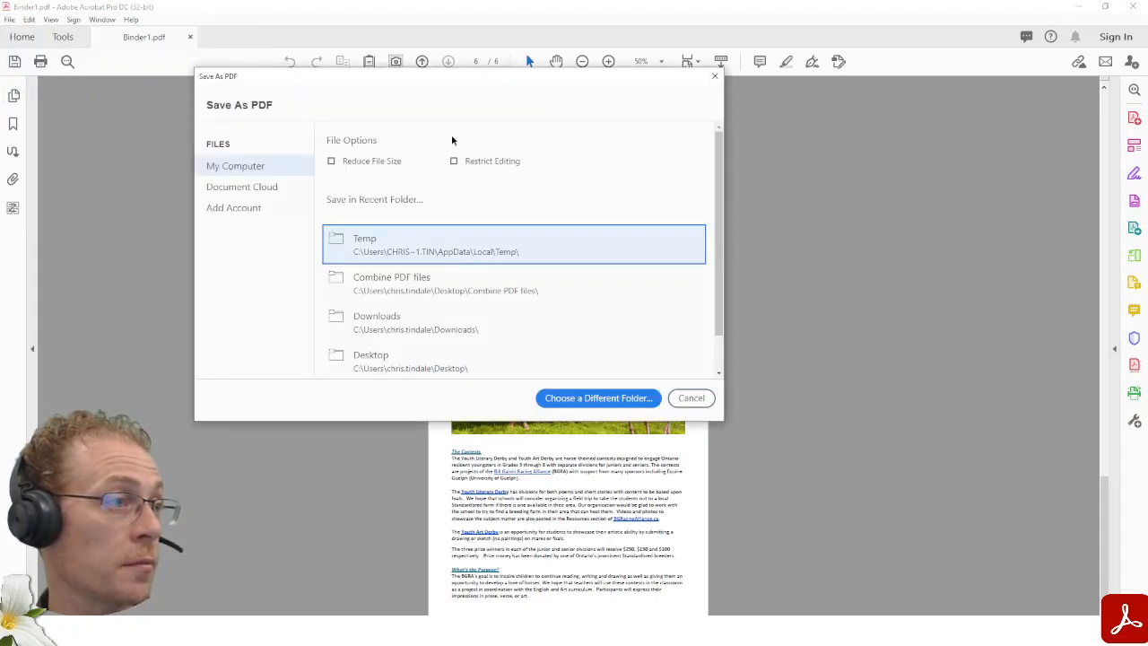
left_click(404, 289)
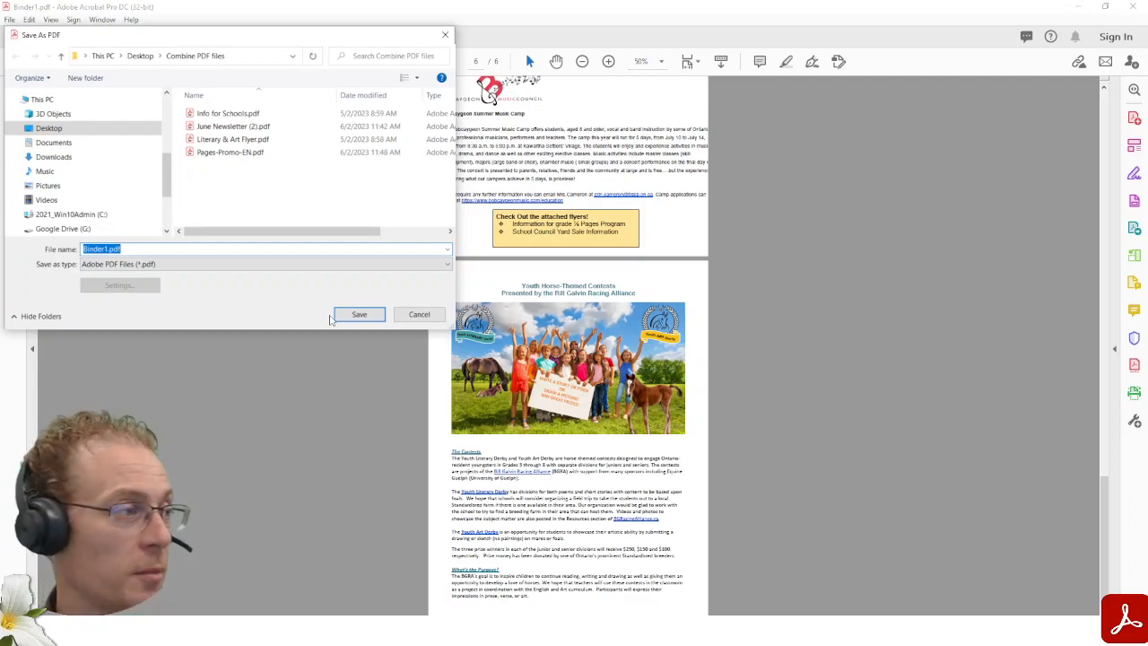
type("JCP News")
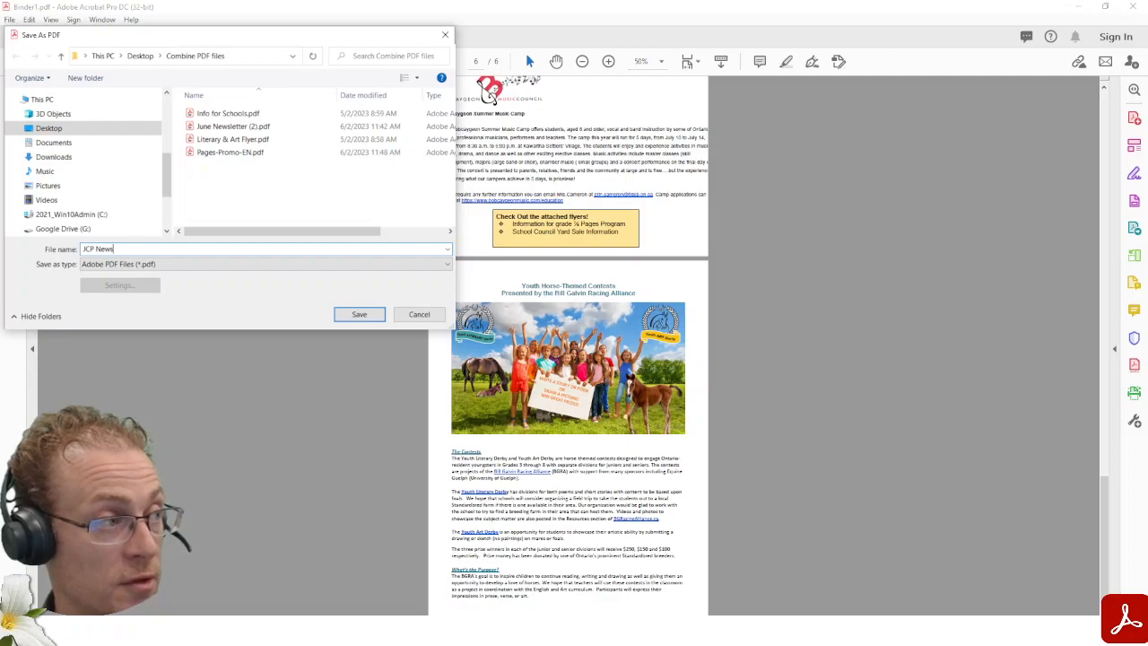
type(" with ads")
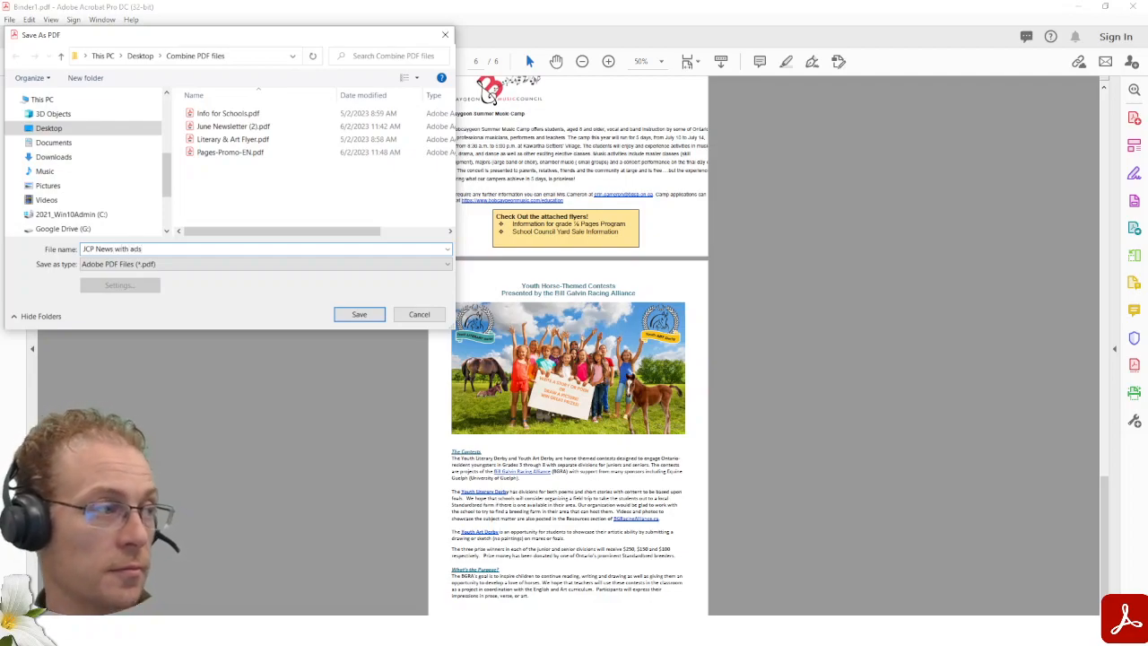
left_click(359, 315)
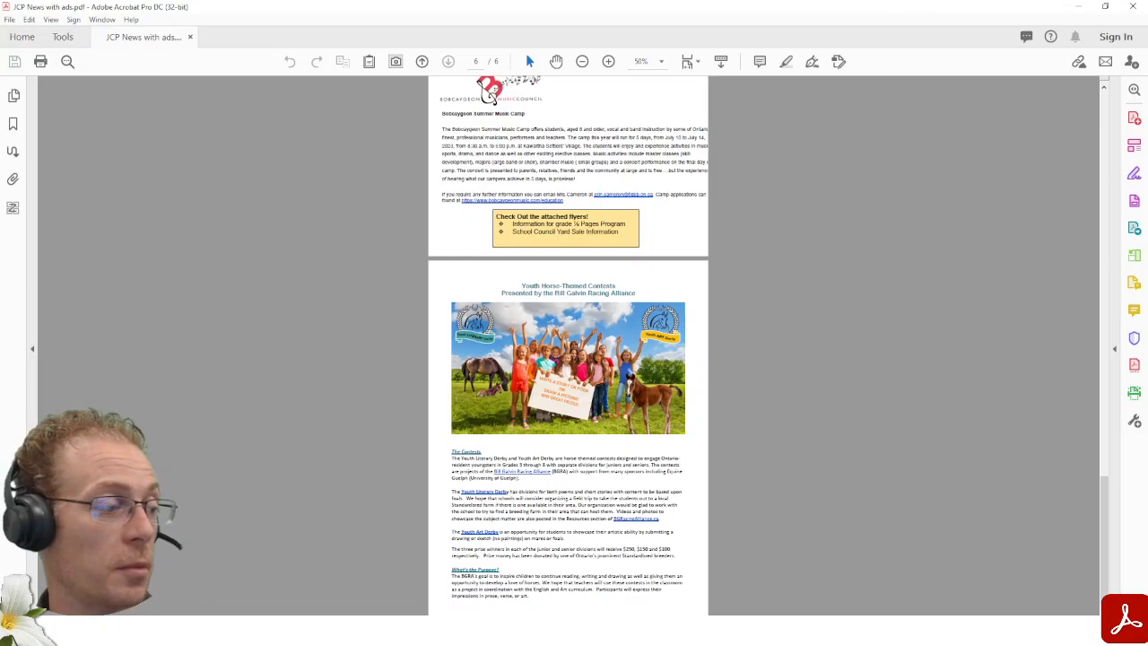
Step: Switch to File Explorer, locate JCP News with ads.pdf in the Combine PDF files folder, and return to the open PDF
left_click(359, 630)
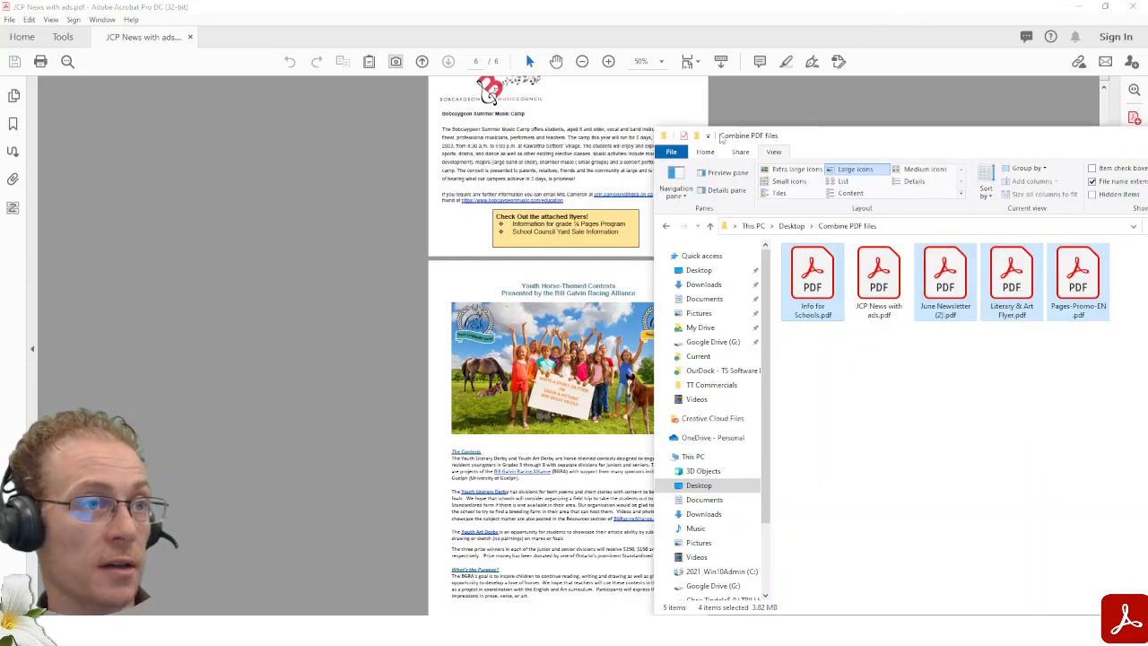
left_click_drag(867, 140, 485, 101)
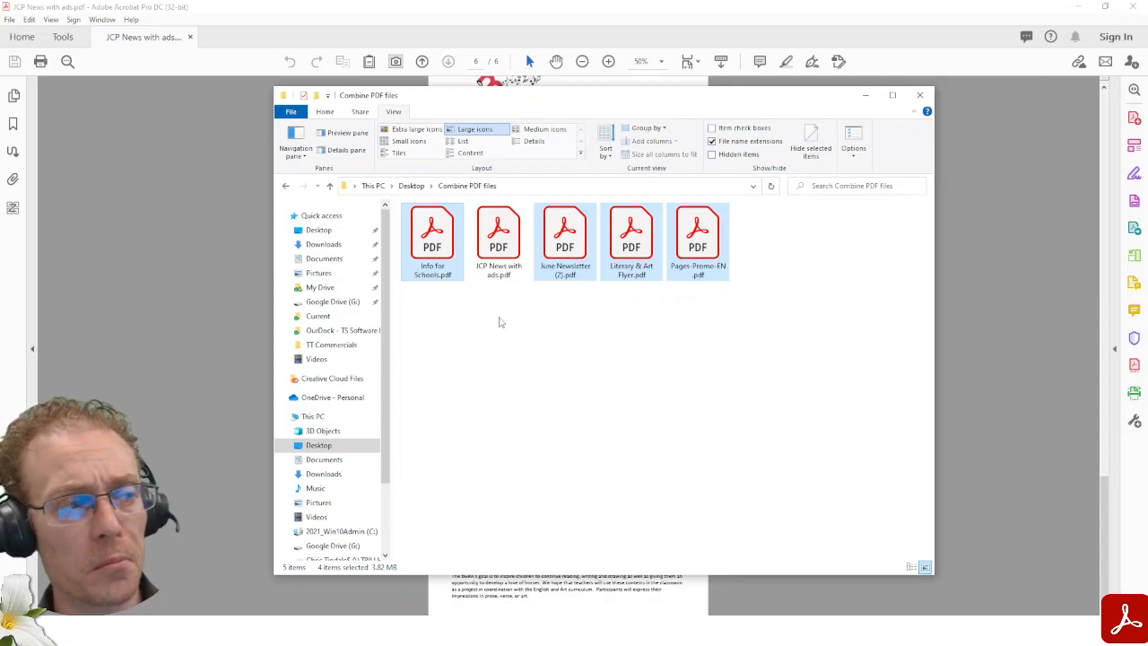
left_click(499, 239)
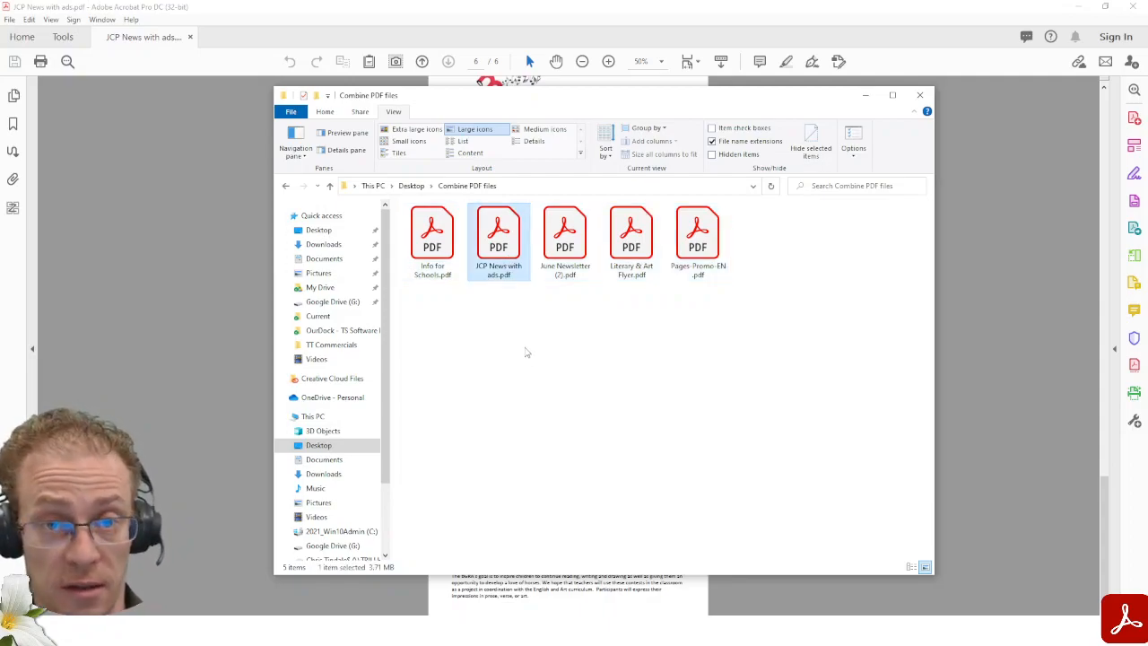
left_click(867, 97)
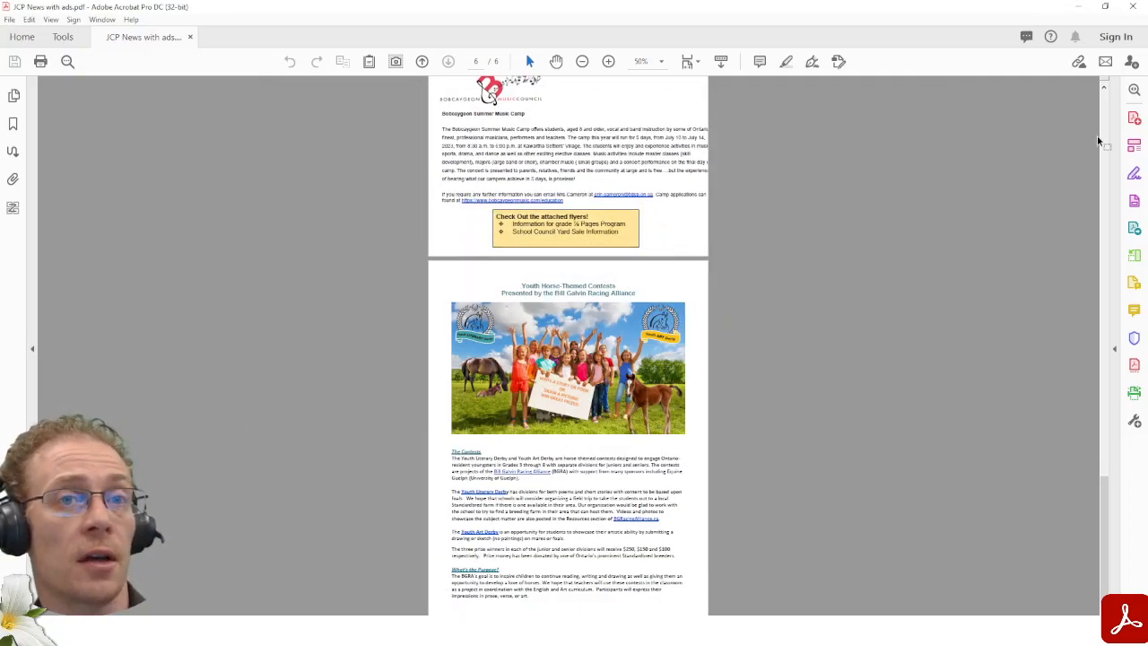
Step: Show the searchable list of named PDF tools beside the saved document
left_click(1135, 98)
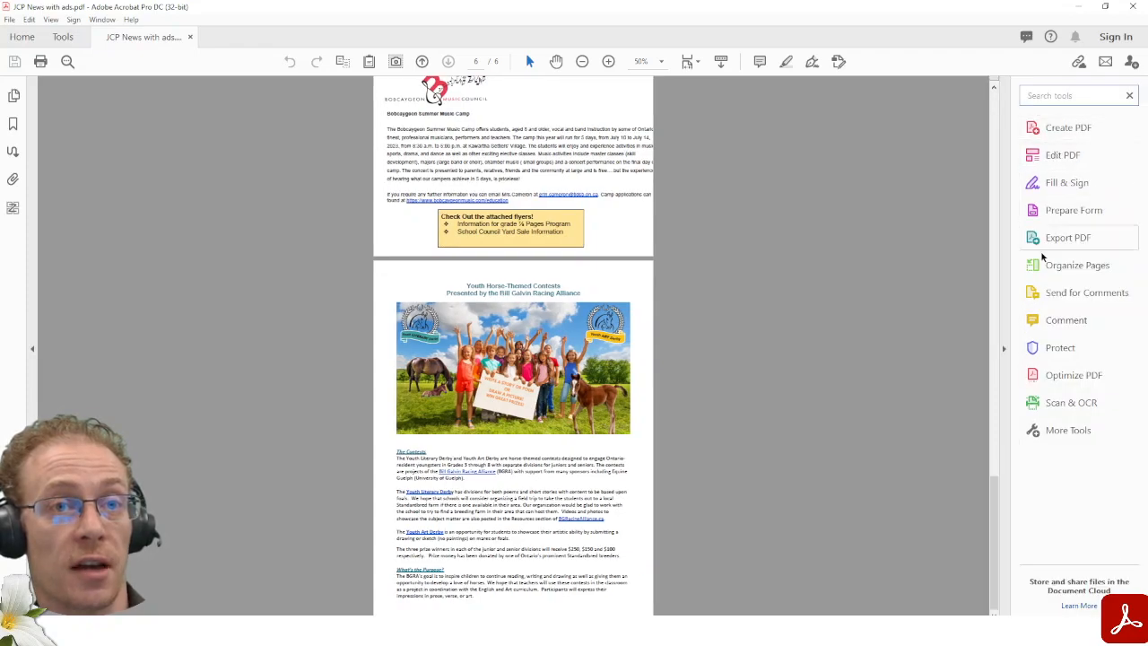